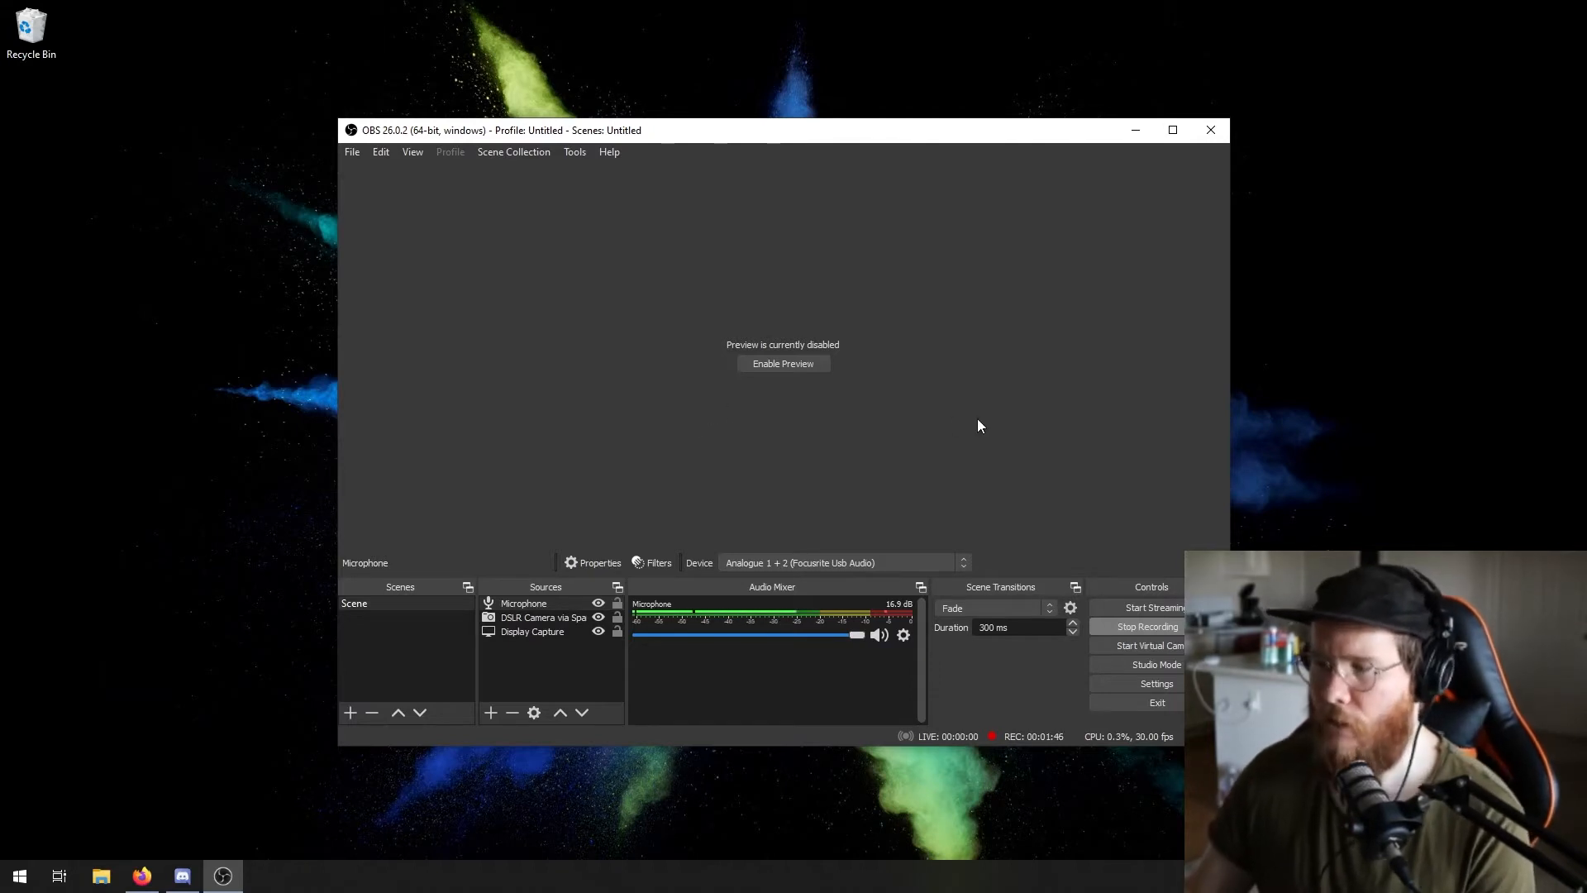
# Set the audio monitoring device to Speakers (Focusrite Usb Audio) and apply the settings.
pyautogui.click(1157, 683)
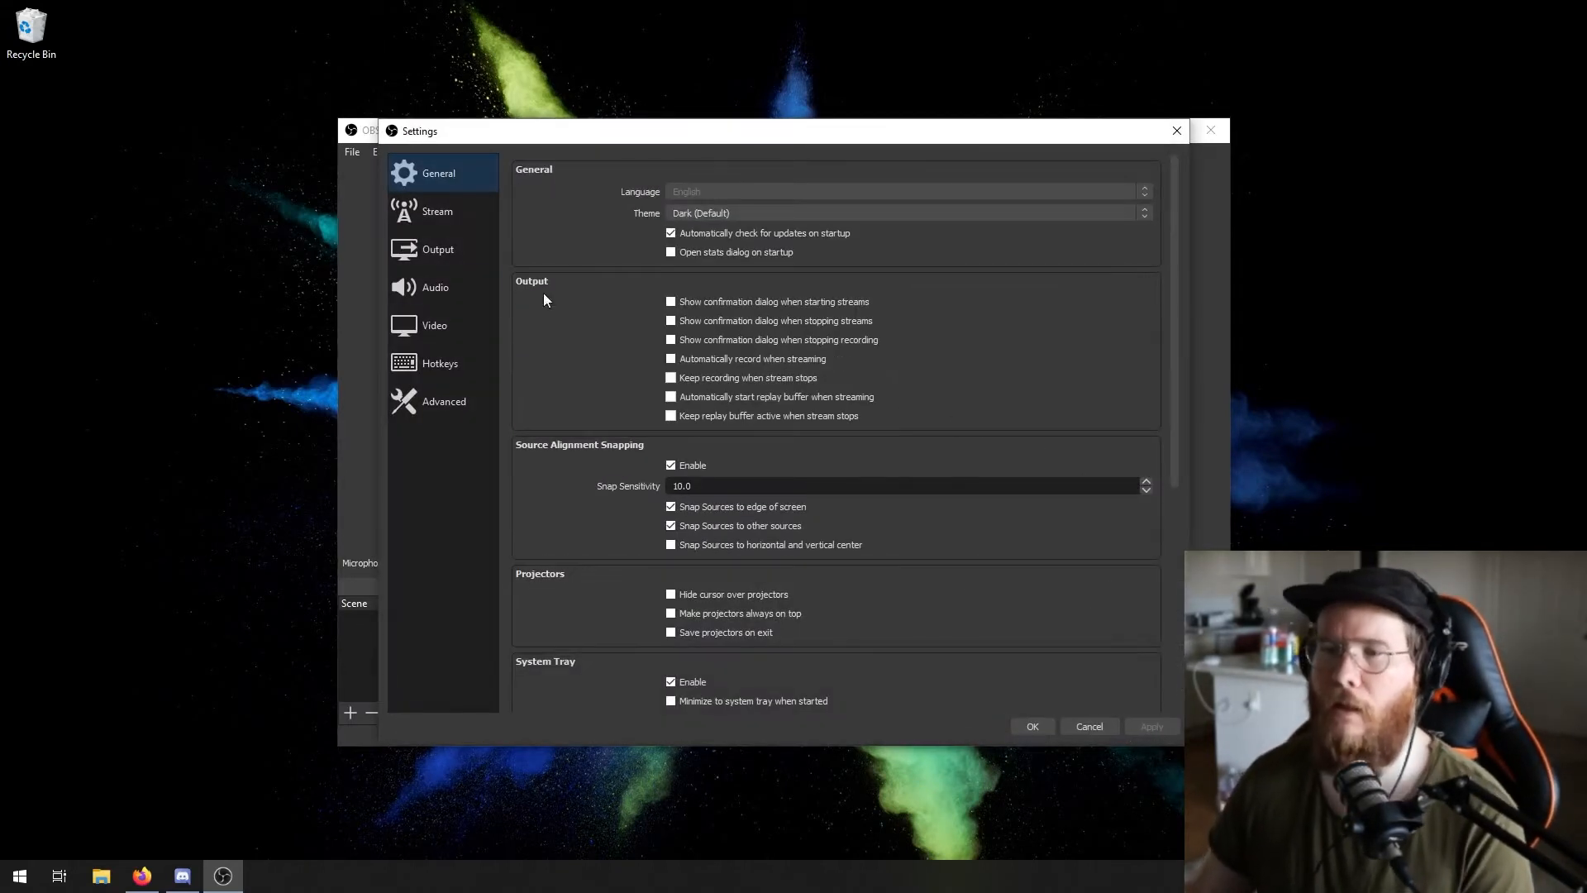
pyautogui.click(426, 290)
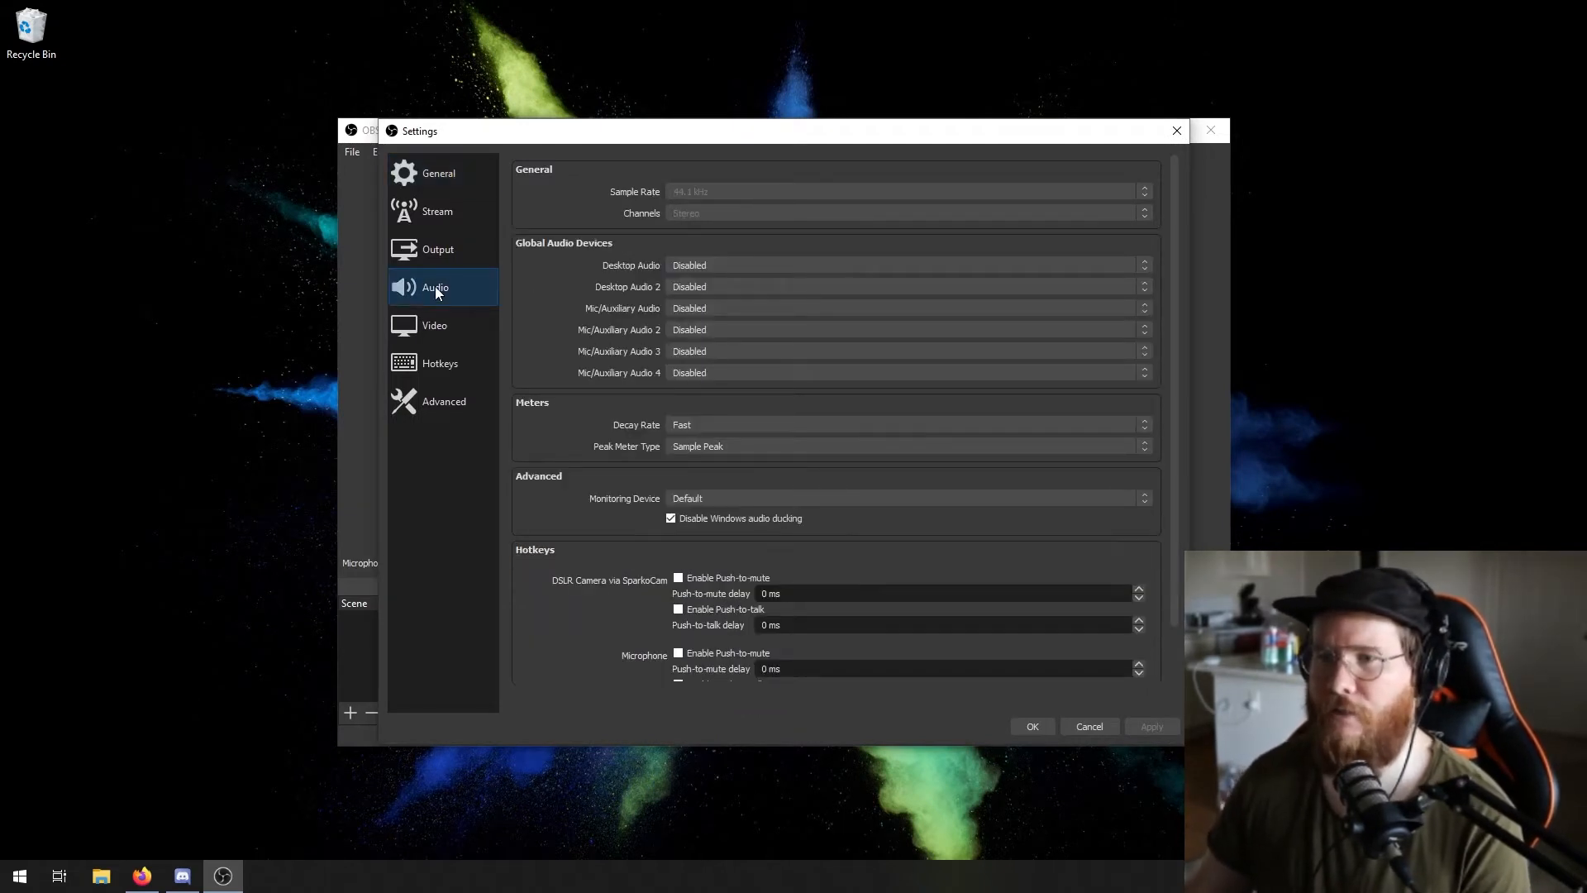
pyautogui.scroll(-1, 527, 374)
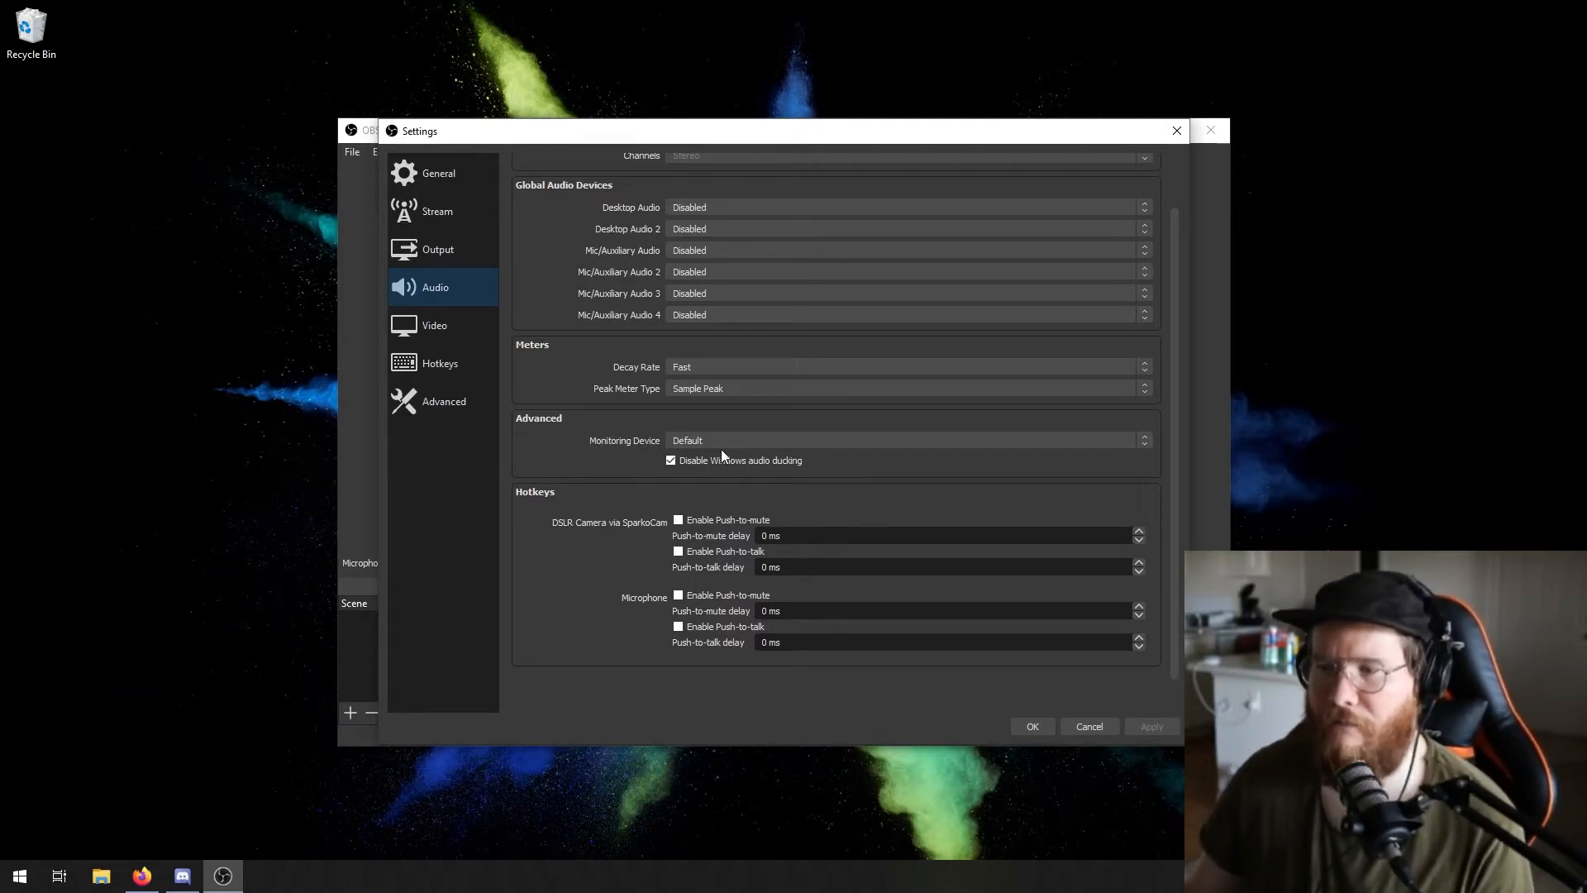
pyautogui.click(761, 438)
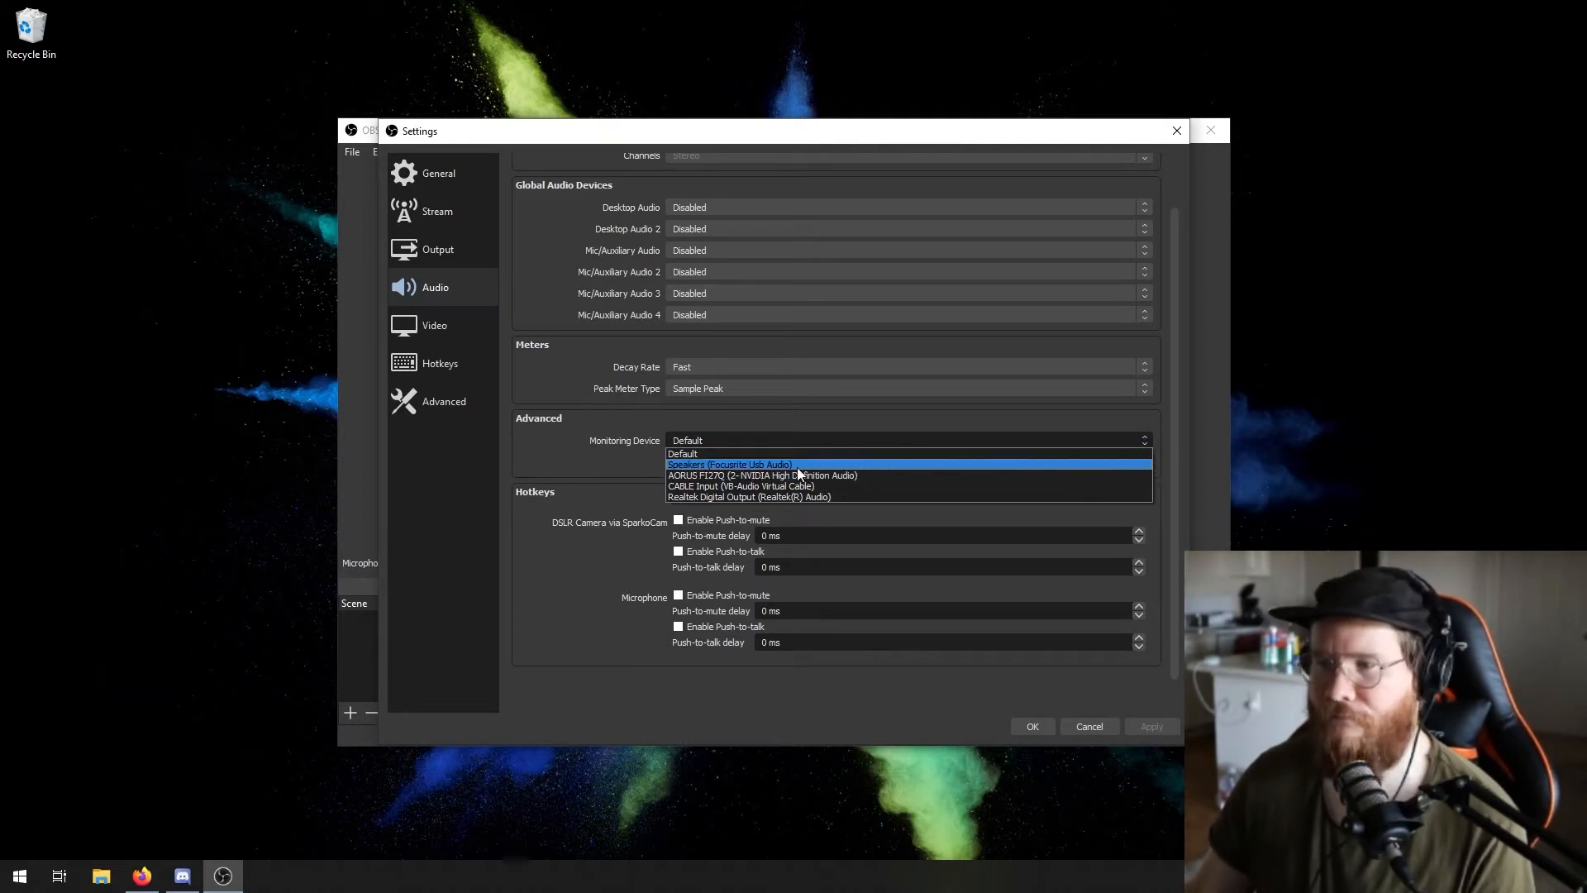
pyautogui.click(725, 462)
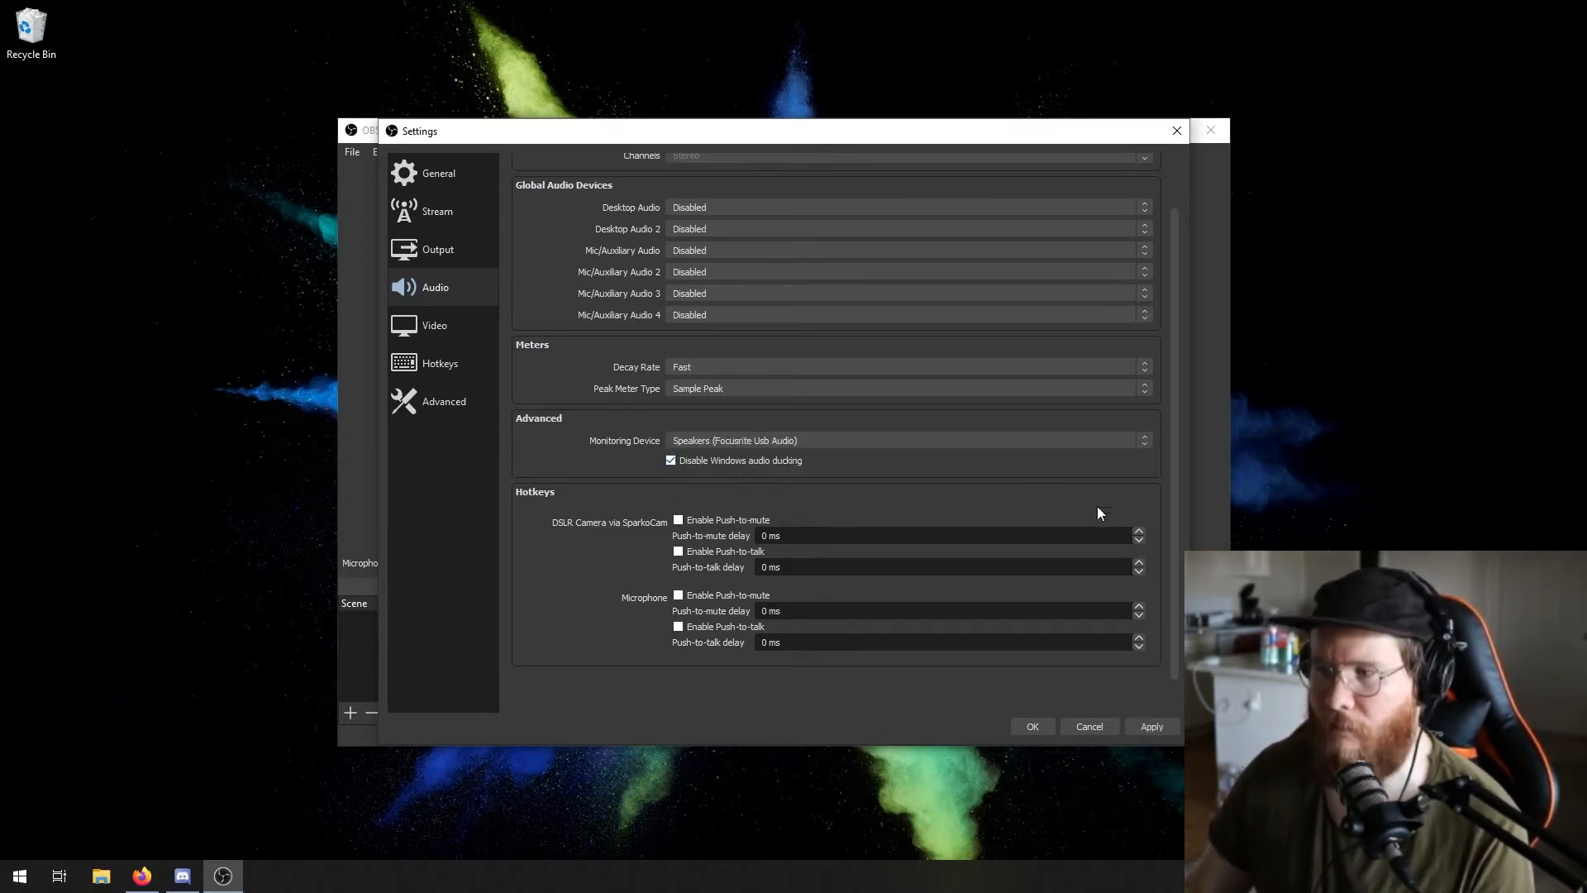
pyautogui.click(1153, 727)
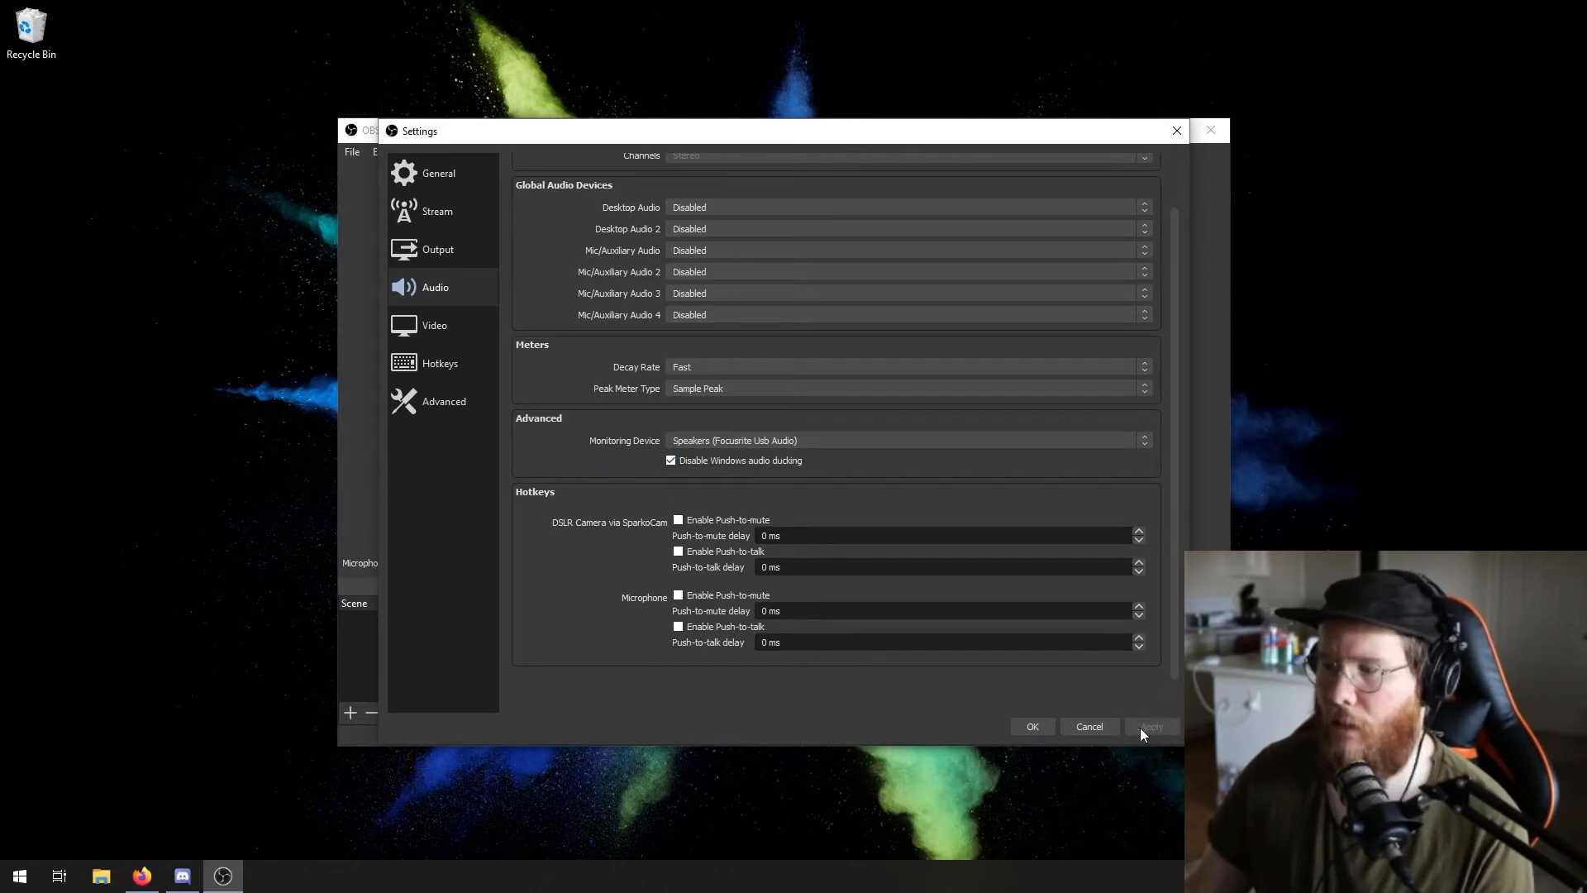
pyautogui.click(1025, 725)
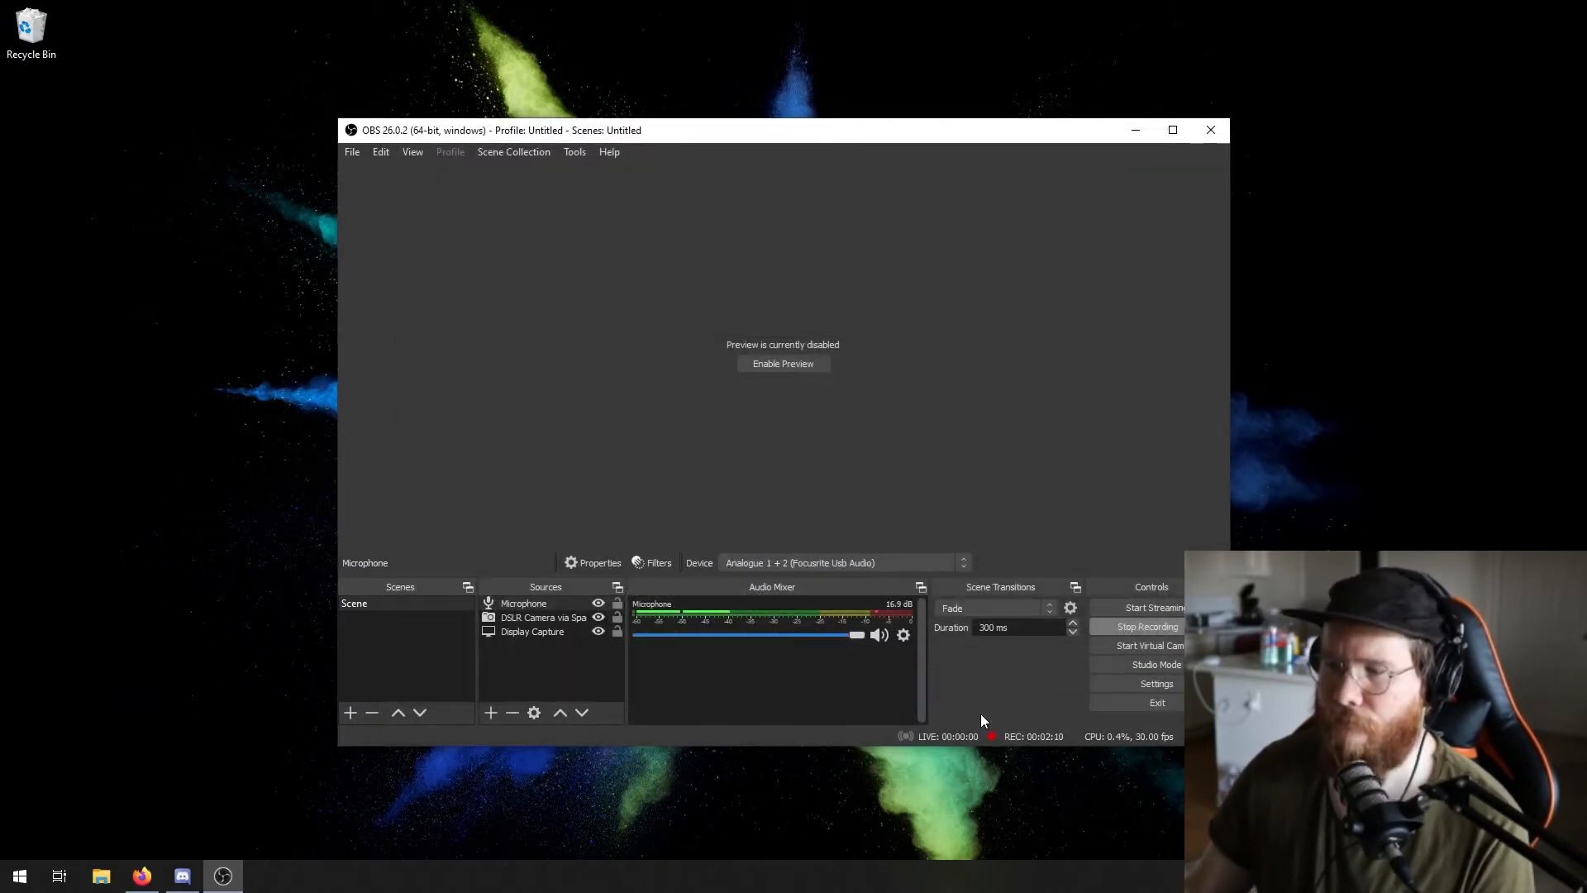
# Set the Microphone's audio monitoring to Monitor and Output in its advanced audio properties.
pyautogui.rightClick(735, 621)
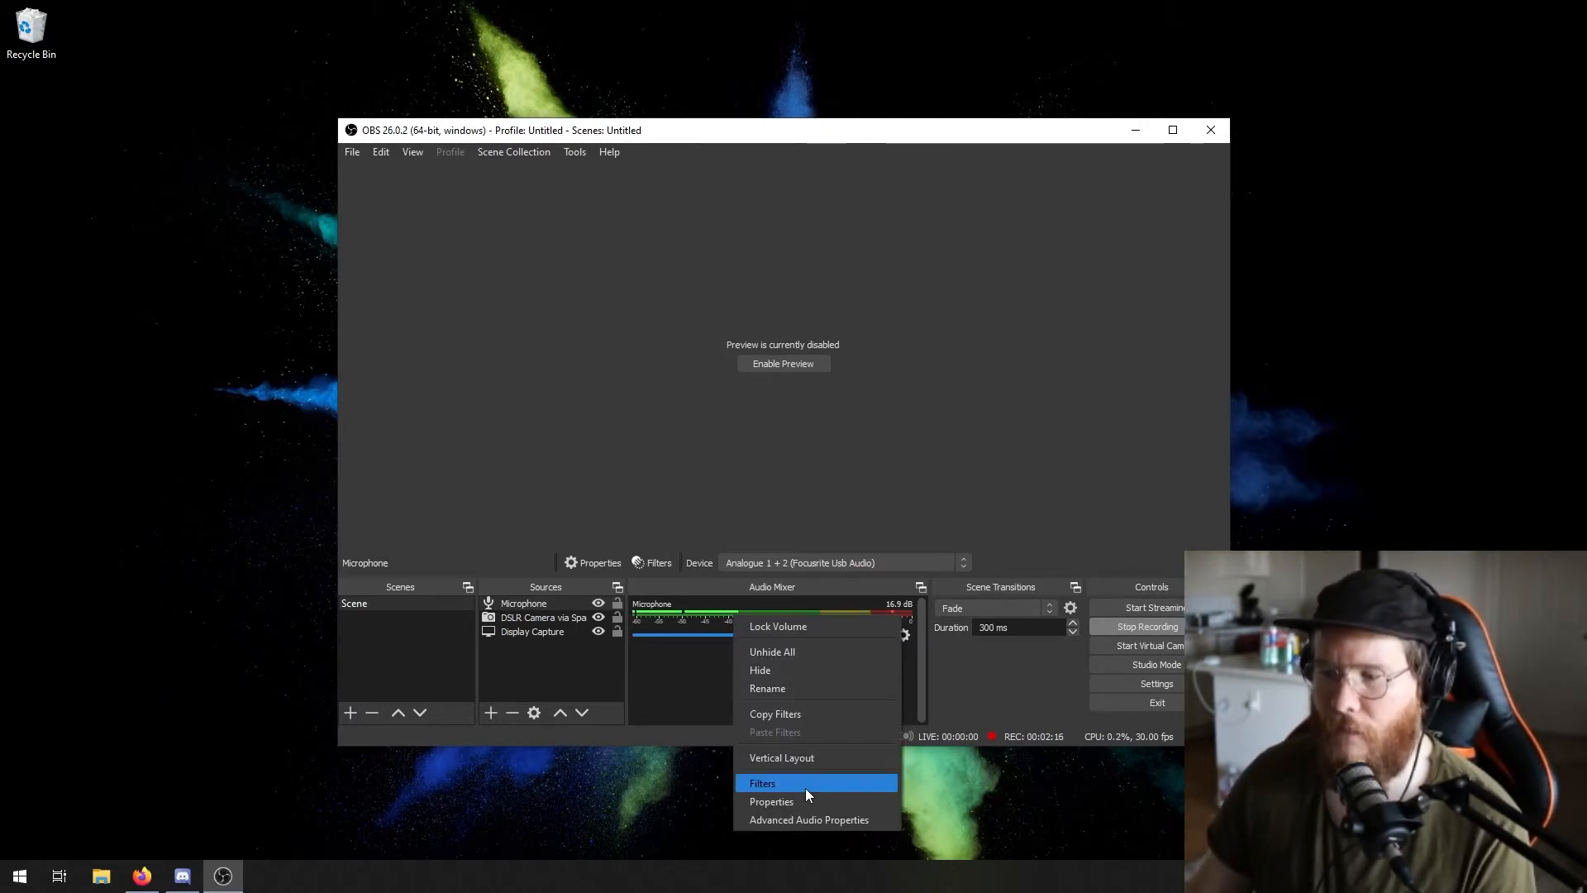
pyautogui.click(795, 815)
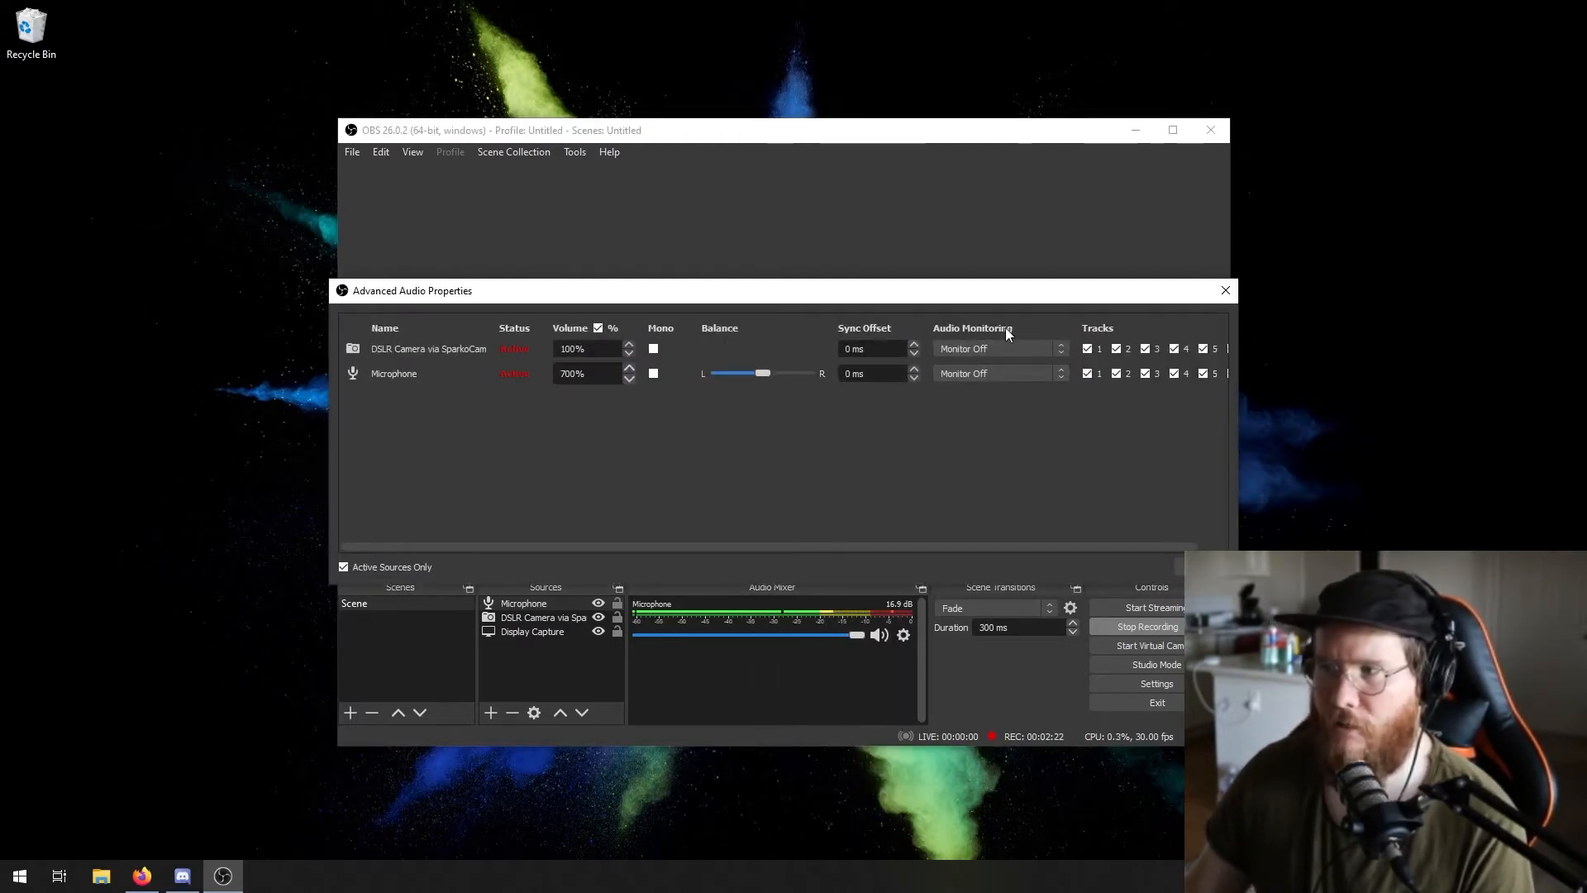
pyautogui.click(987, 373)
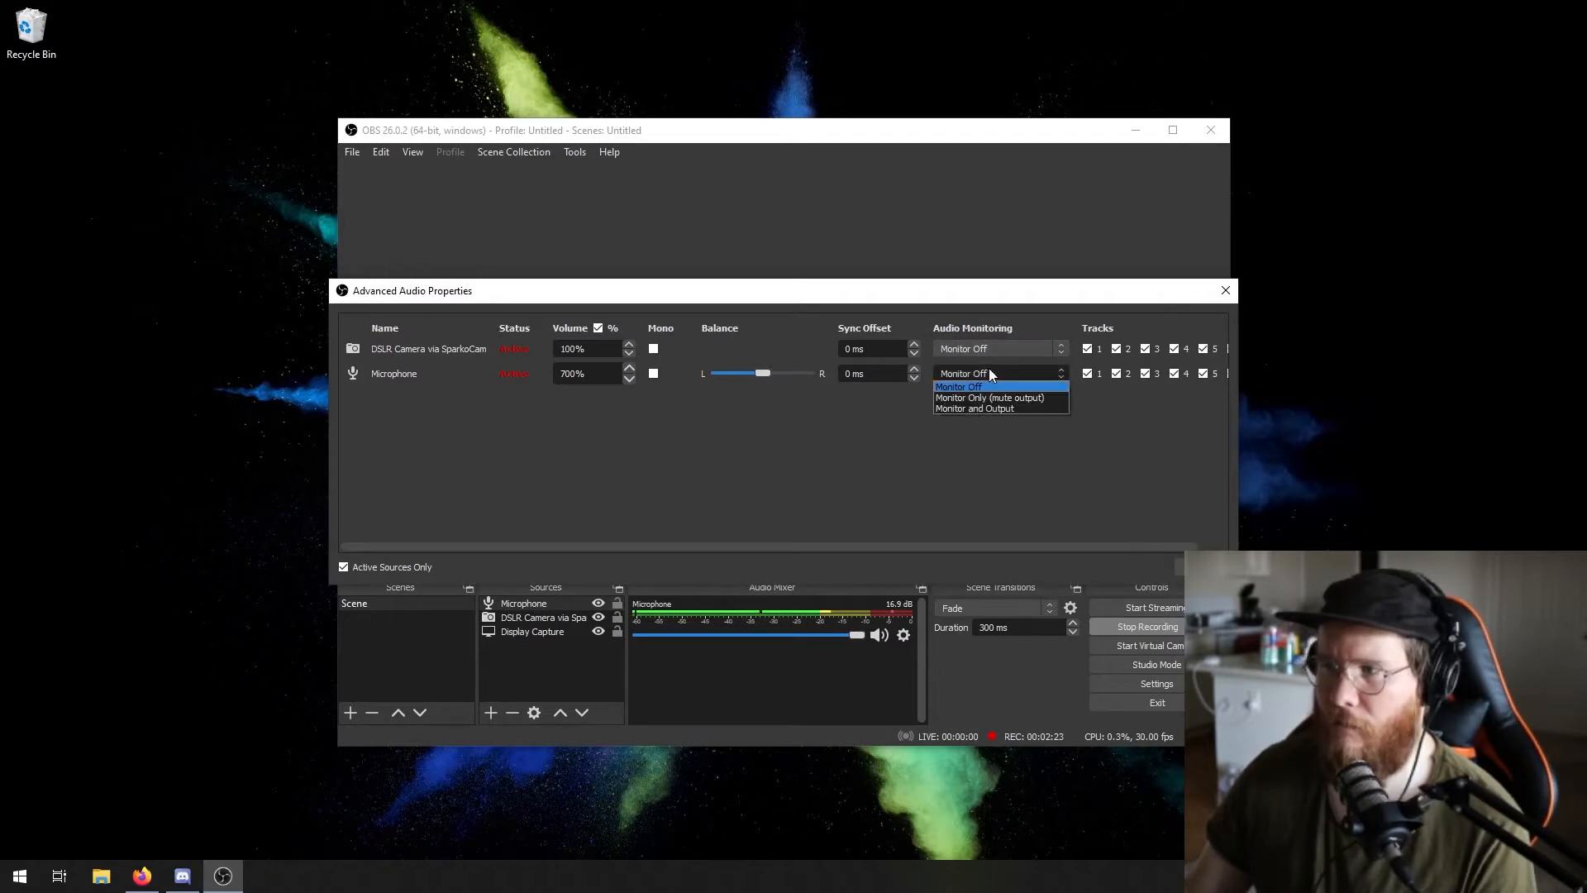
pyautogui.click(1006, 409)
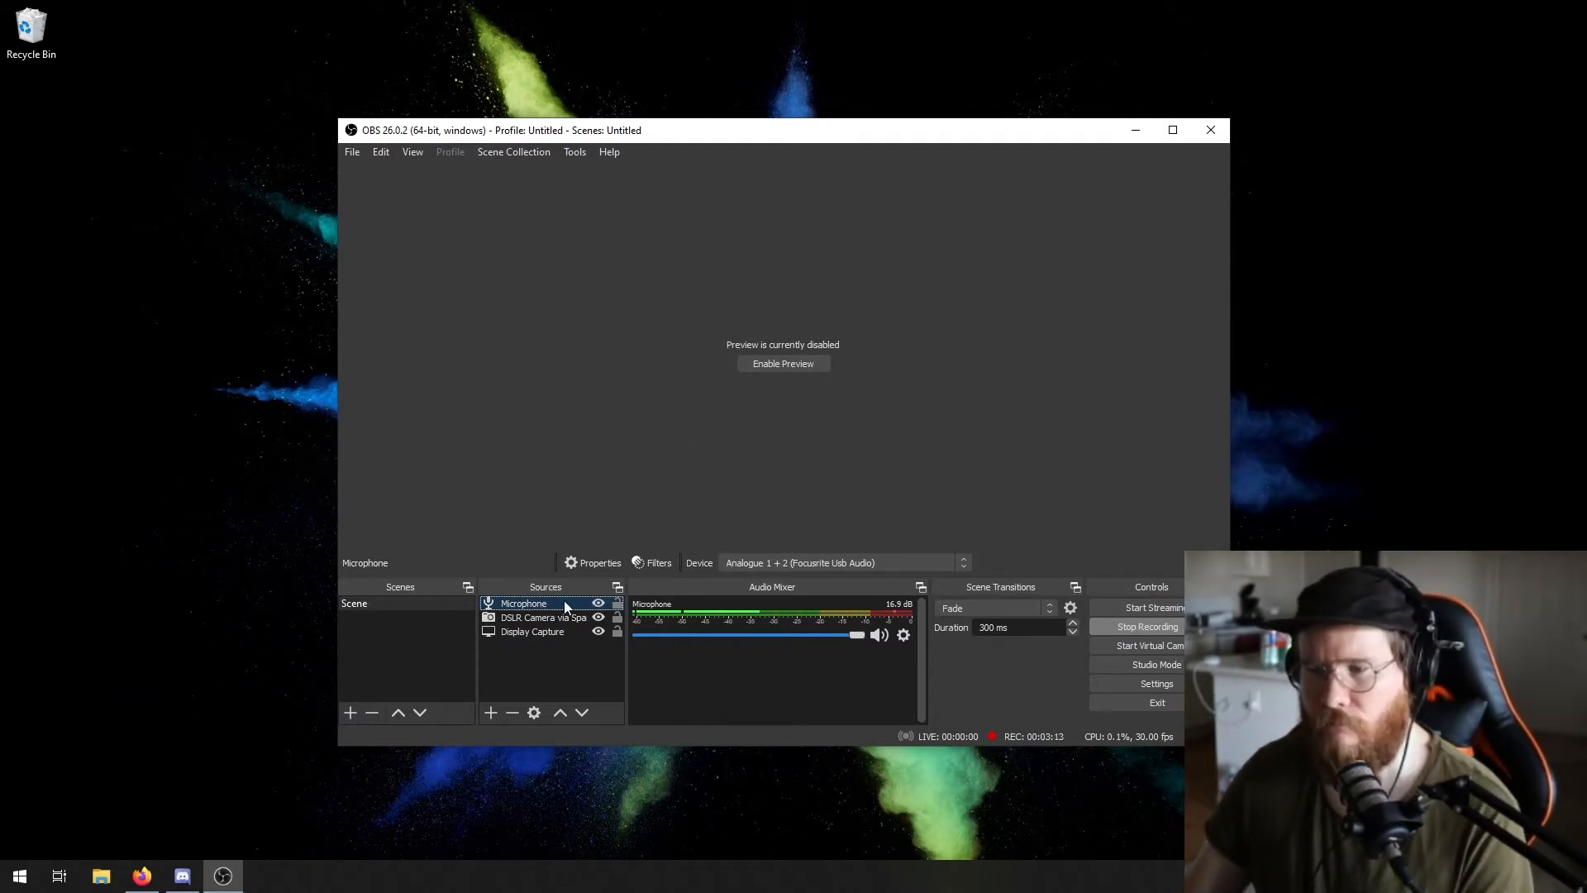
# Add a Noise Gate filter to the Microphone source, keeping the default filter name.
pyautogui.rightClick(565, 603)
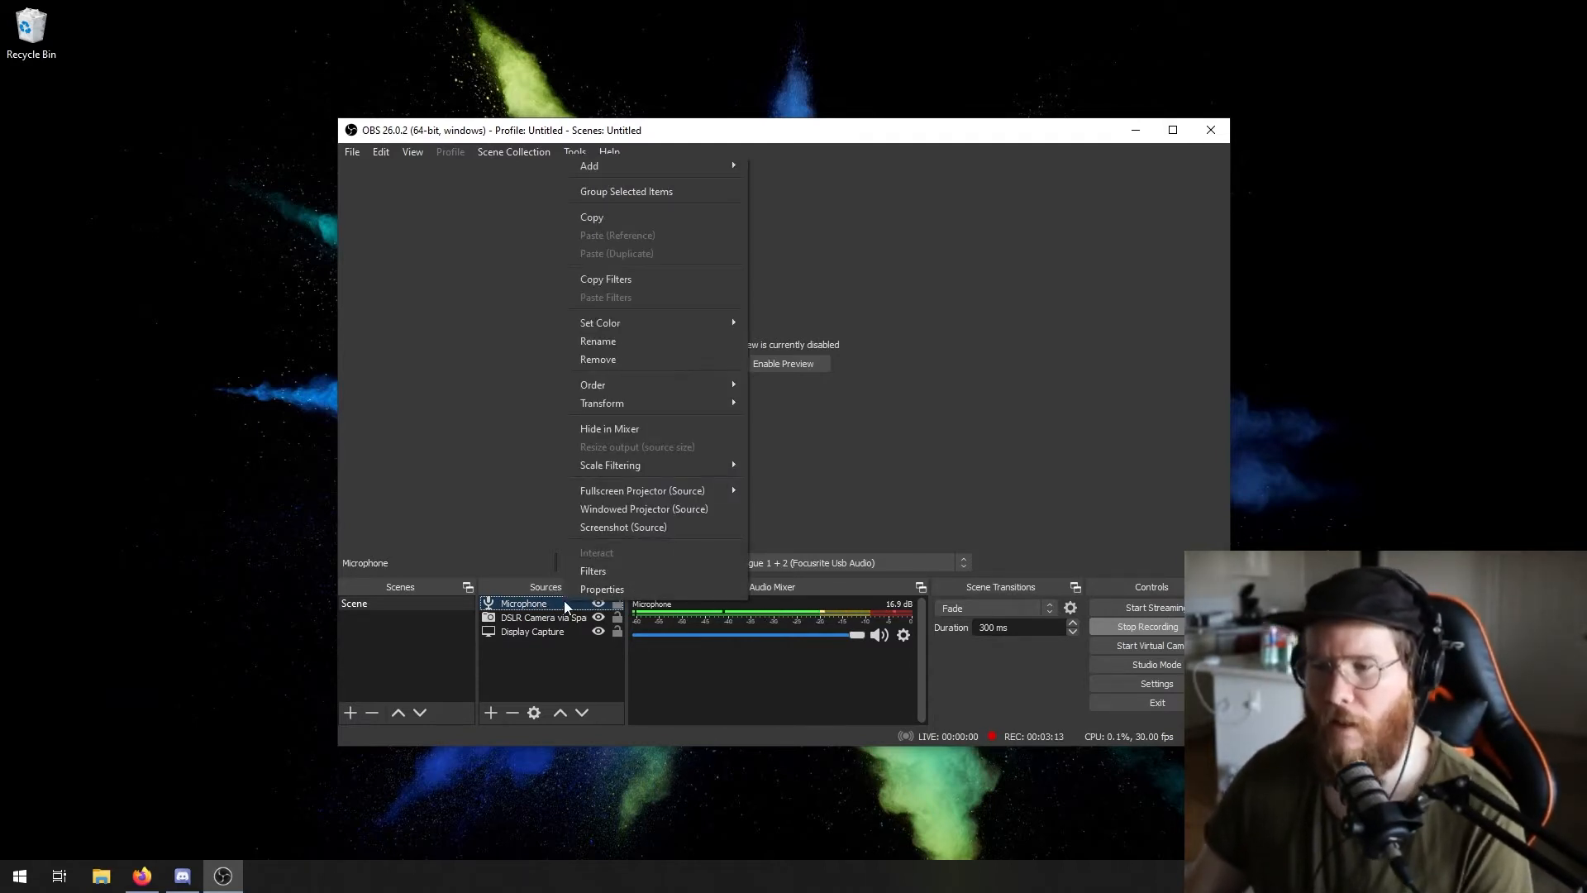
pyautogui.click(608, 568)
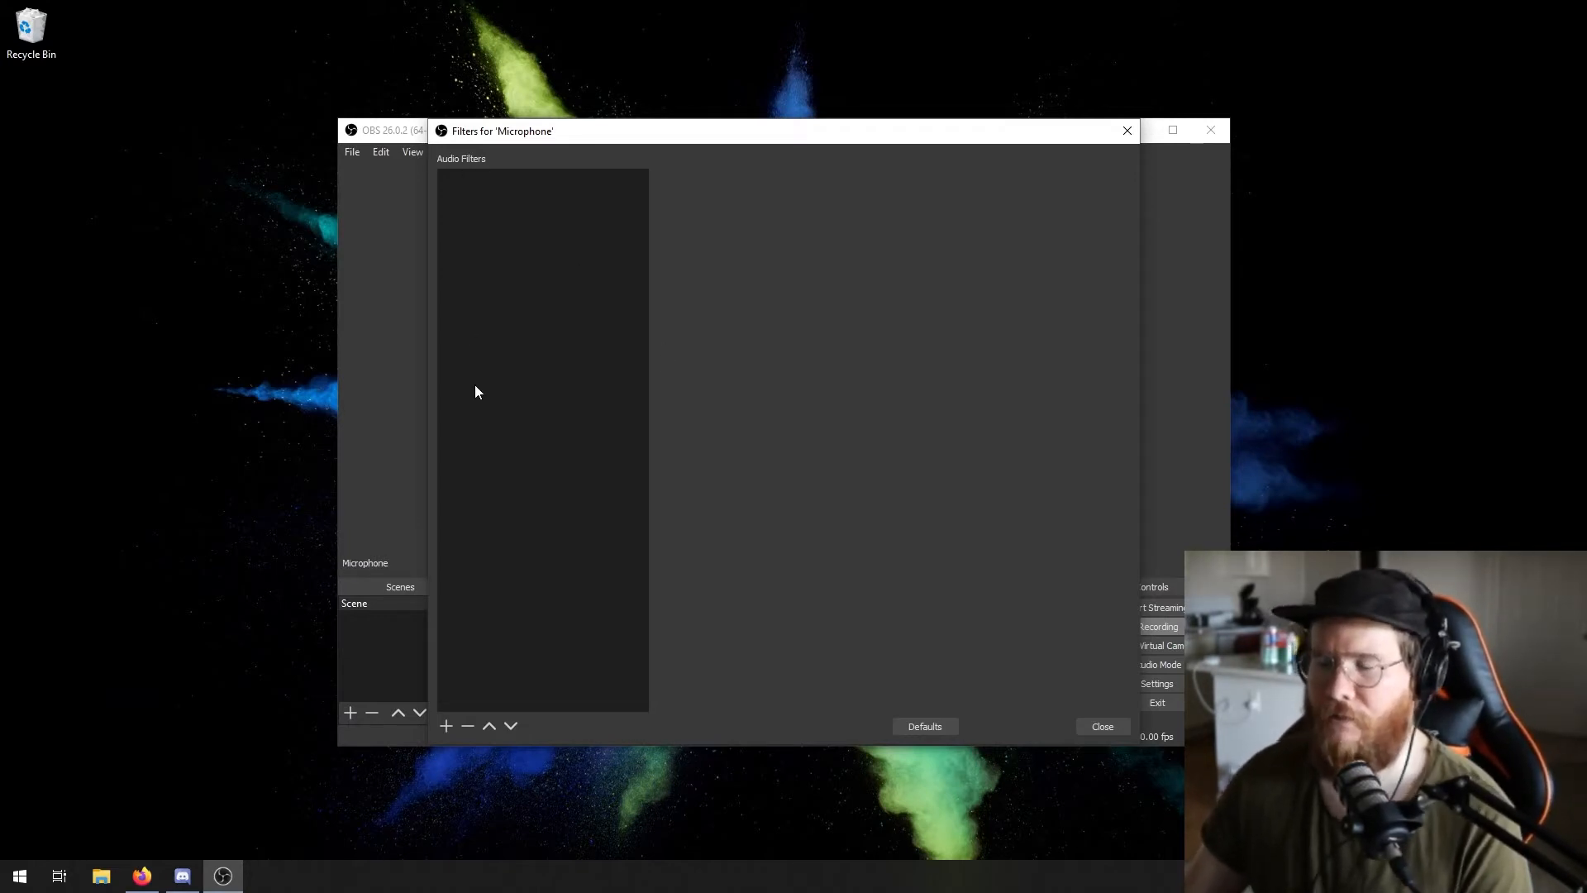
pyautogui.click(445, 727)
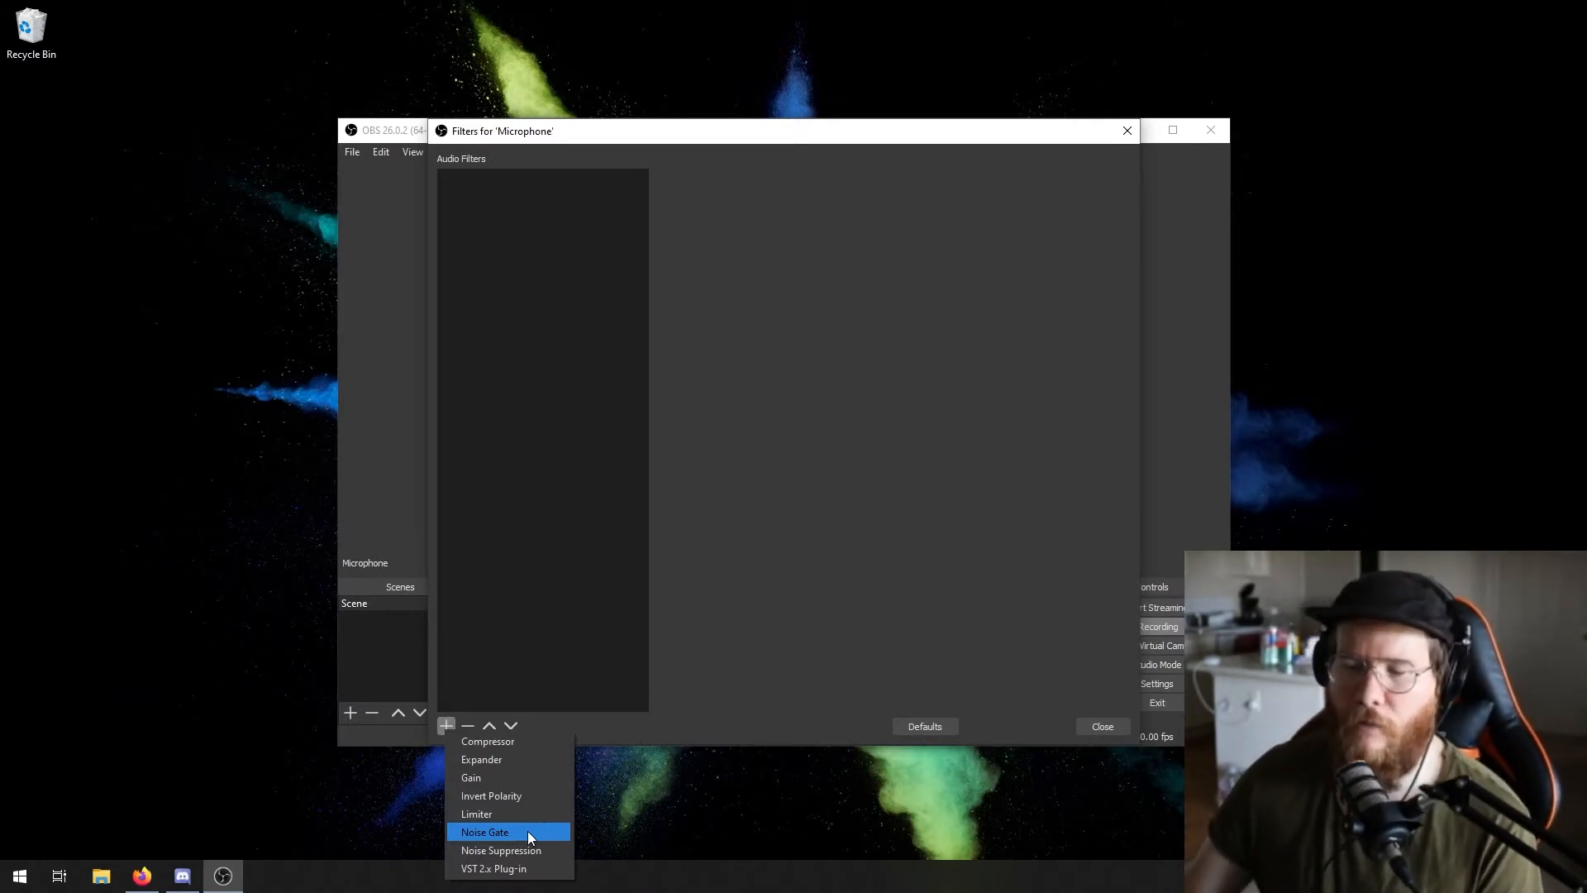
pyautogui.click(527, 831)
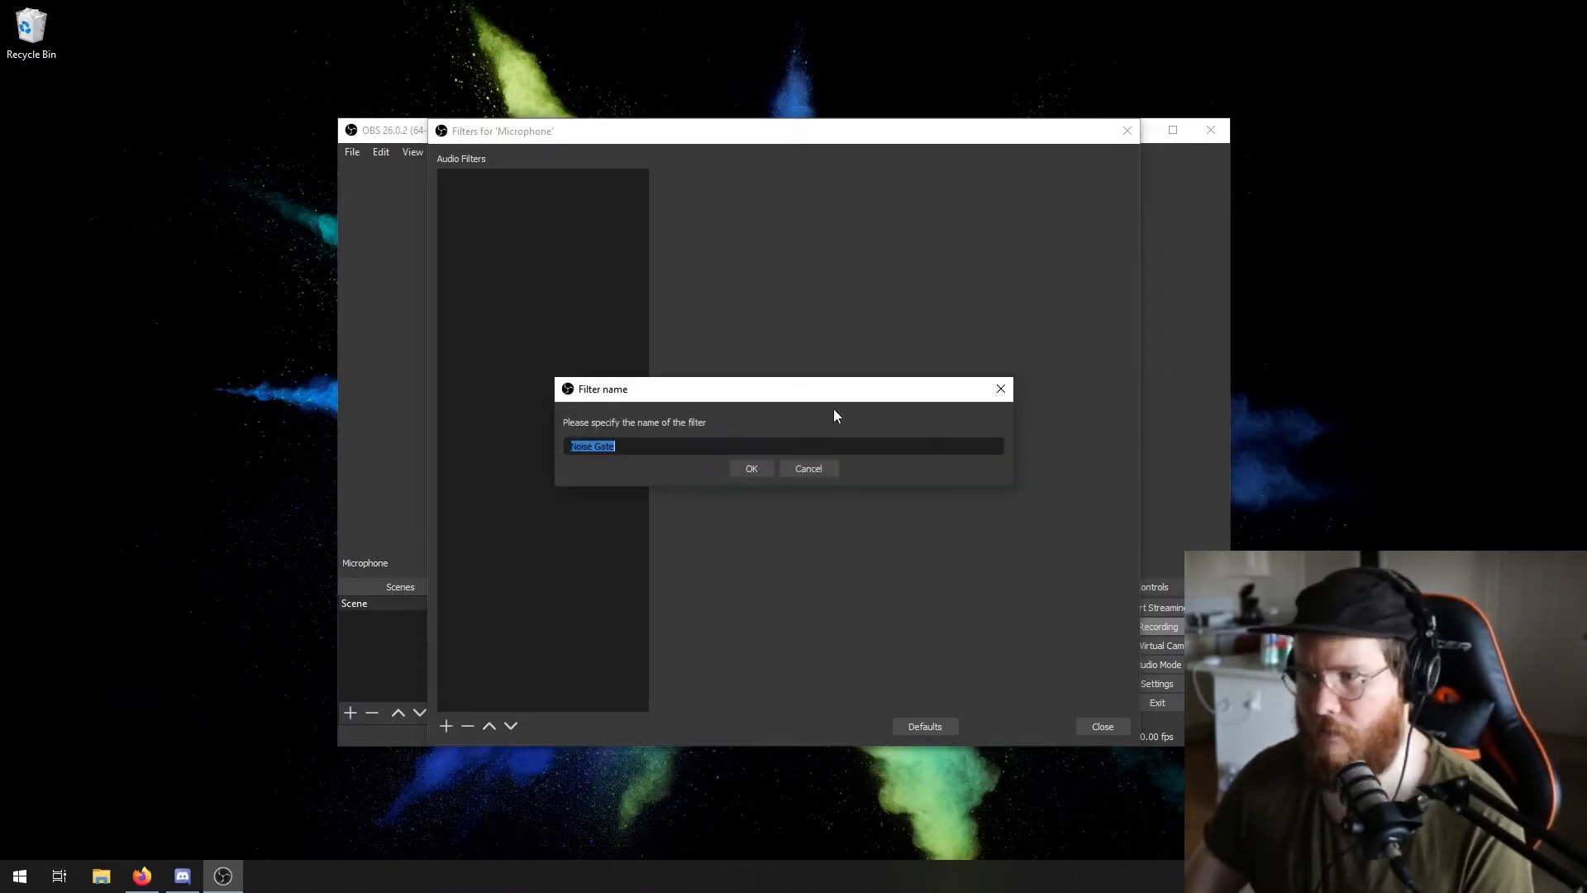
pyautogui.click(752, 469)
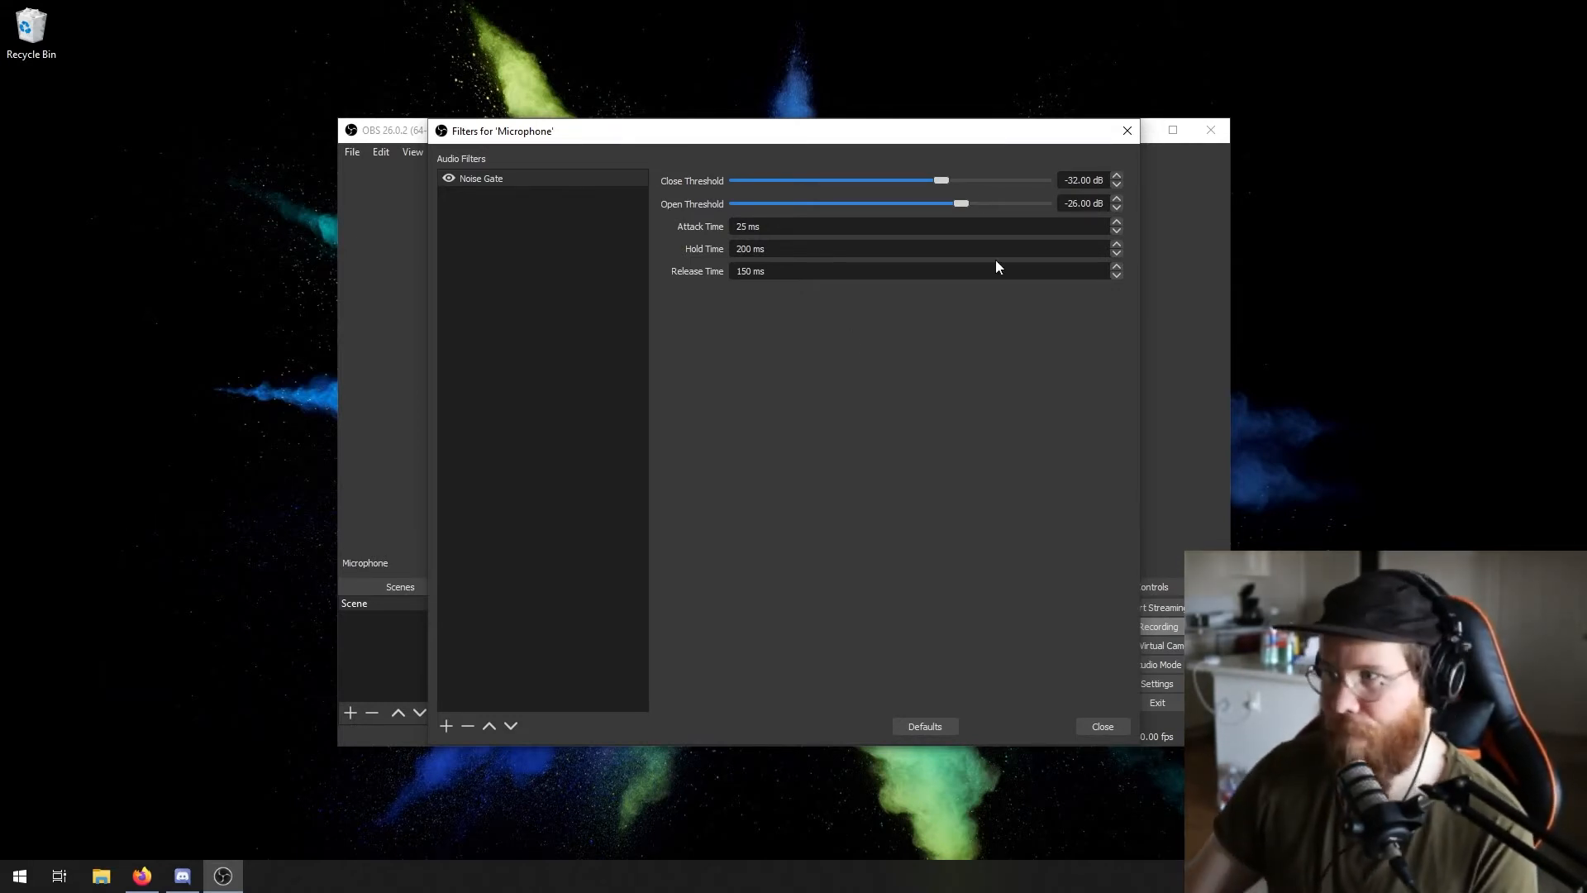
# Set the noise gate's open threshold to -45 dB and its close threshold to -51 dB.
pyautogui.moveTo(960, 205); pyautogui.dragTo(807, 206)
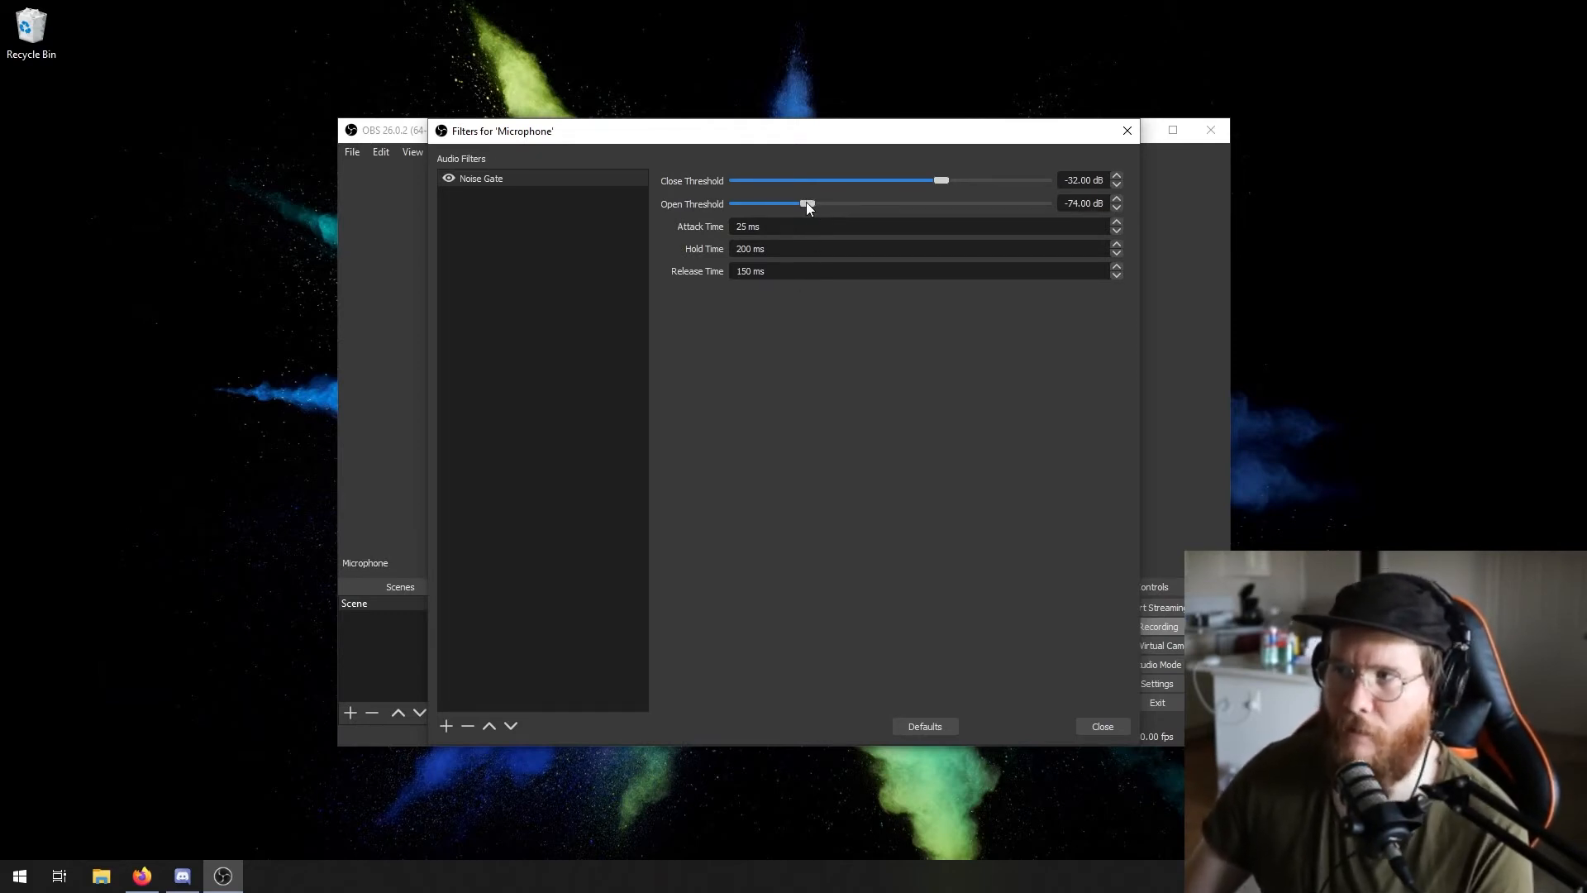
pyautogui.moveTo(808, 207); pyautogui.dragTo(904, 209)
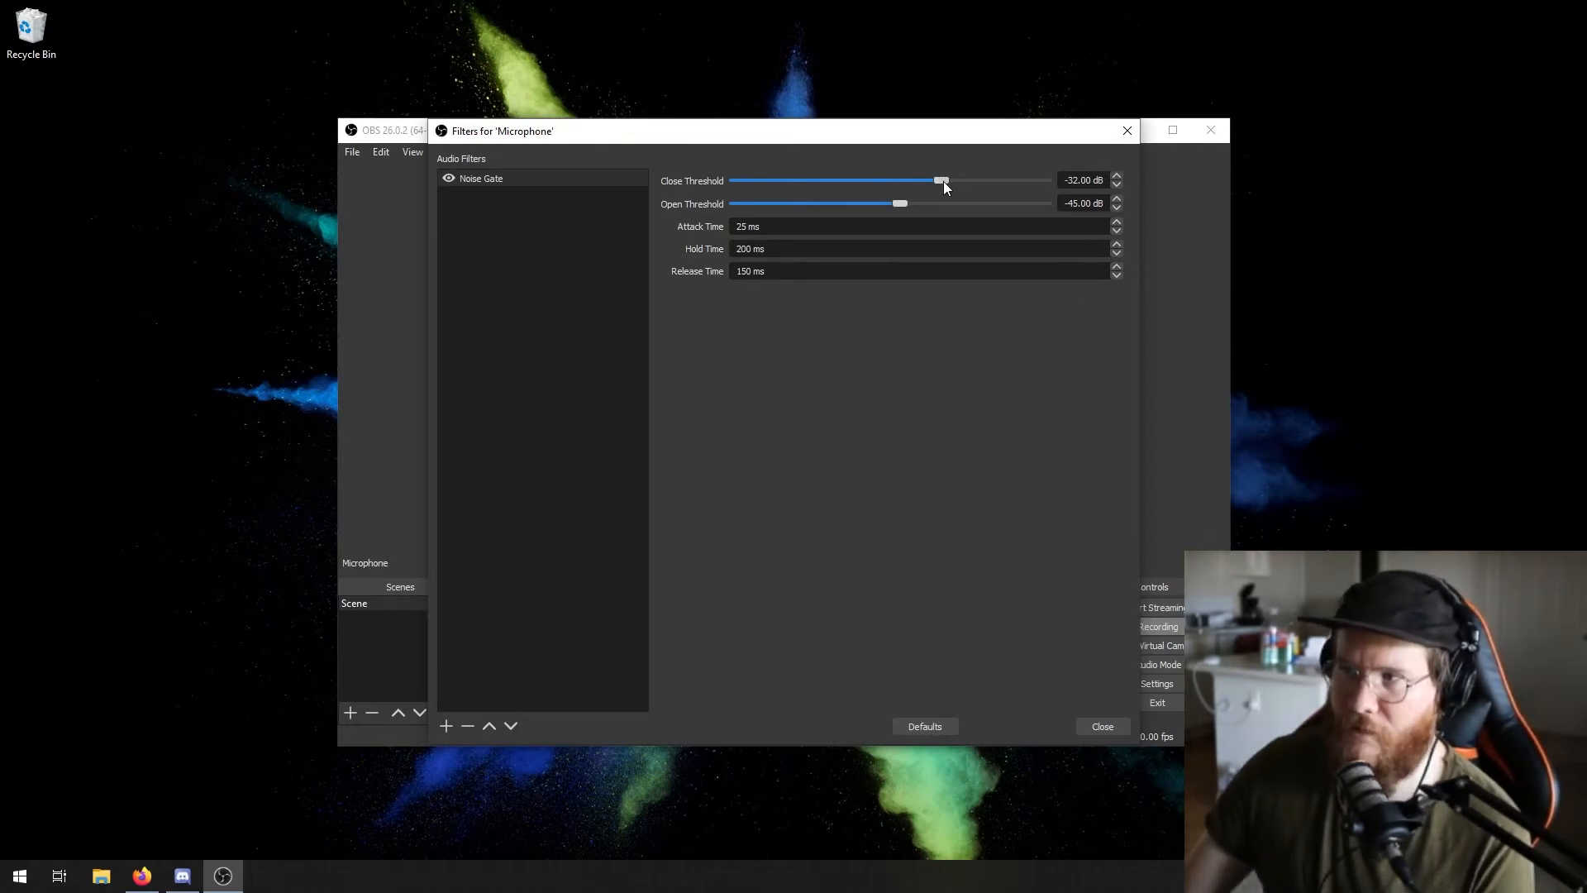
pyautogui.moveTo(943, 181); pyautogui.dragTo(882, 182)
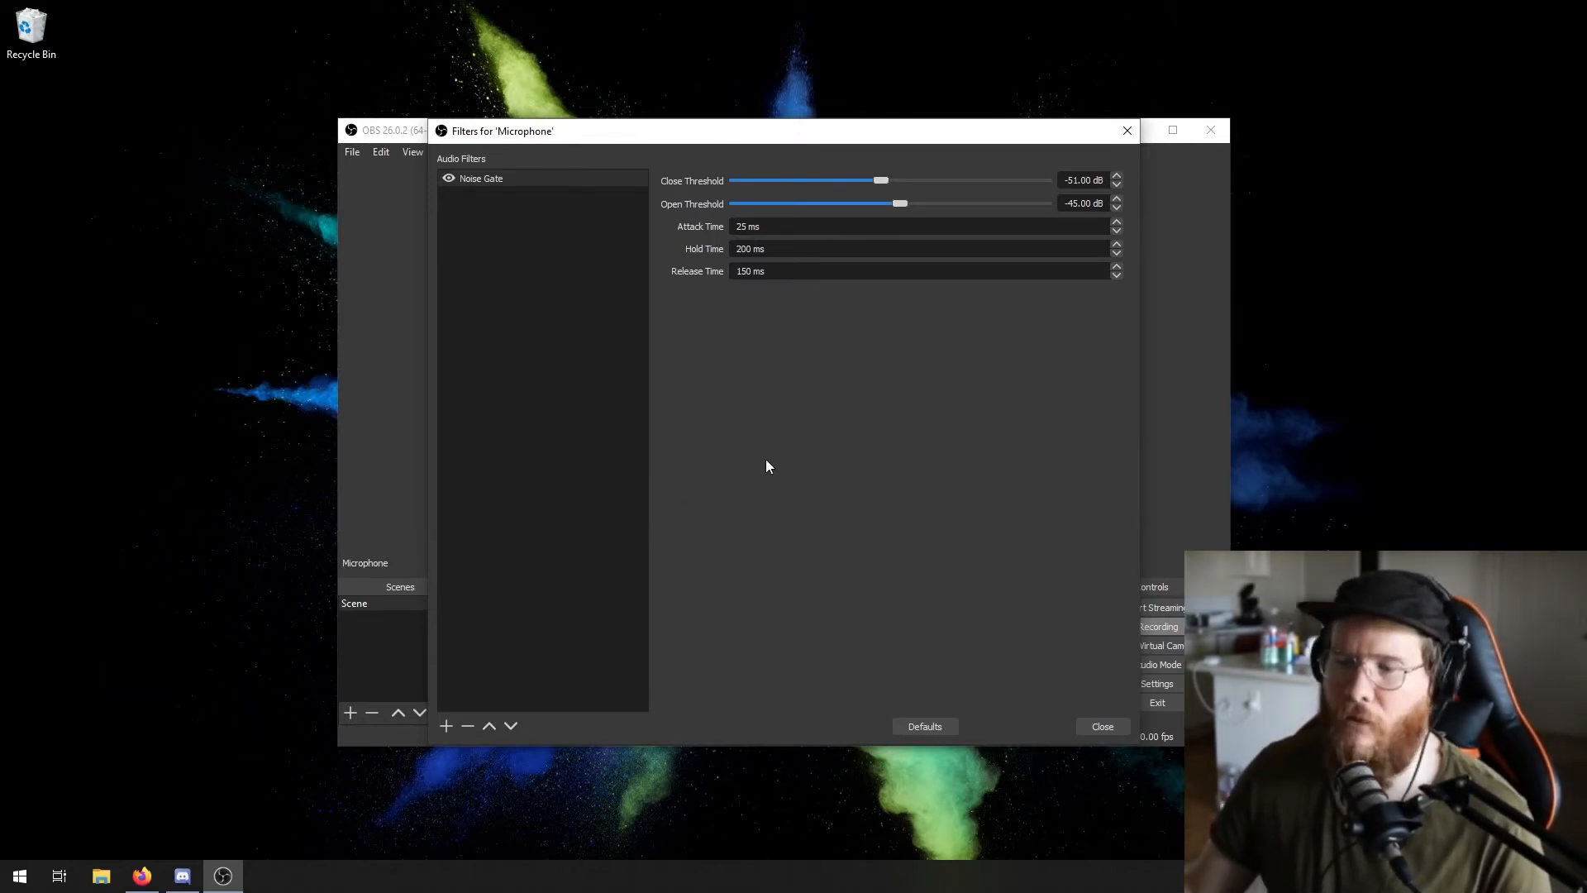
# Remove the Noise Gate filter from the Microphone and add a Noise Suppression filter instead.
pyautogui.click(468, 726)
pyautogui.click(833, 463)
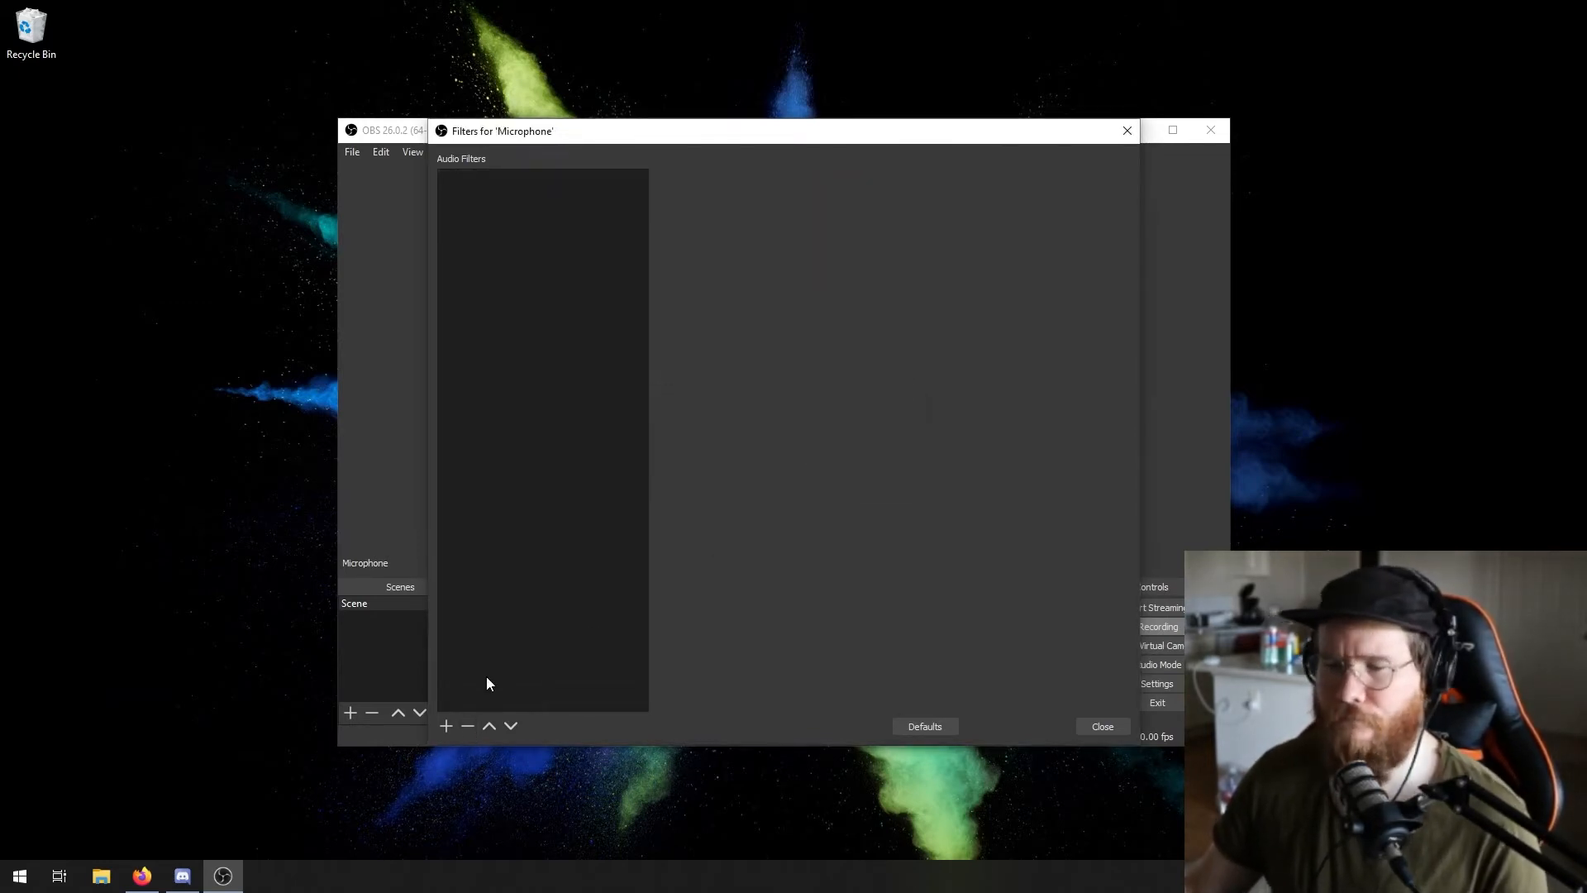
pyautogui.click(450, 727)
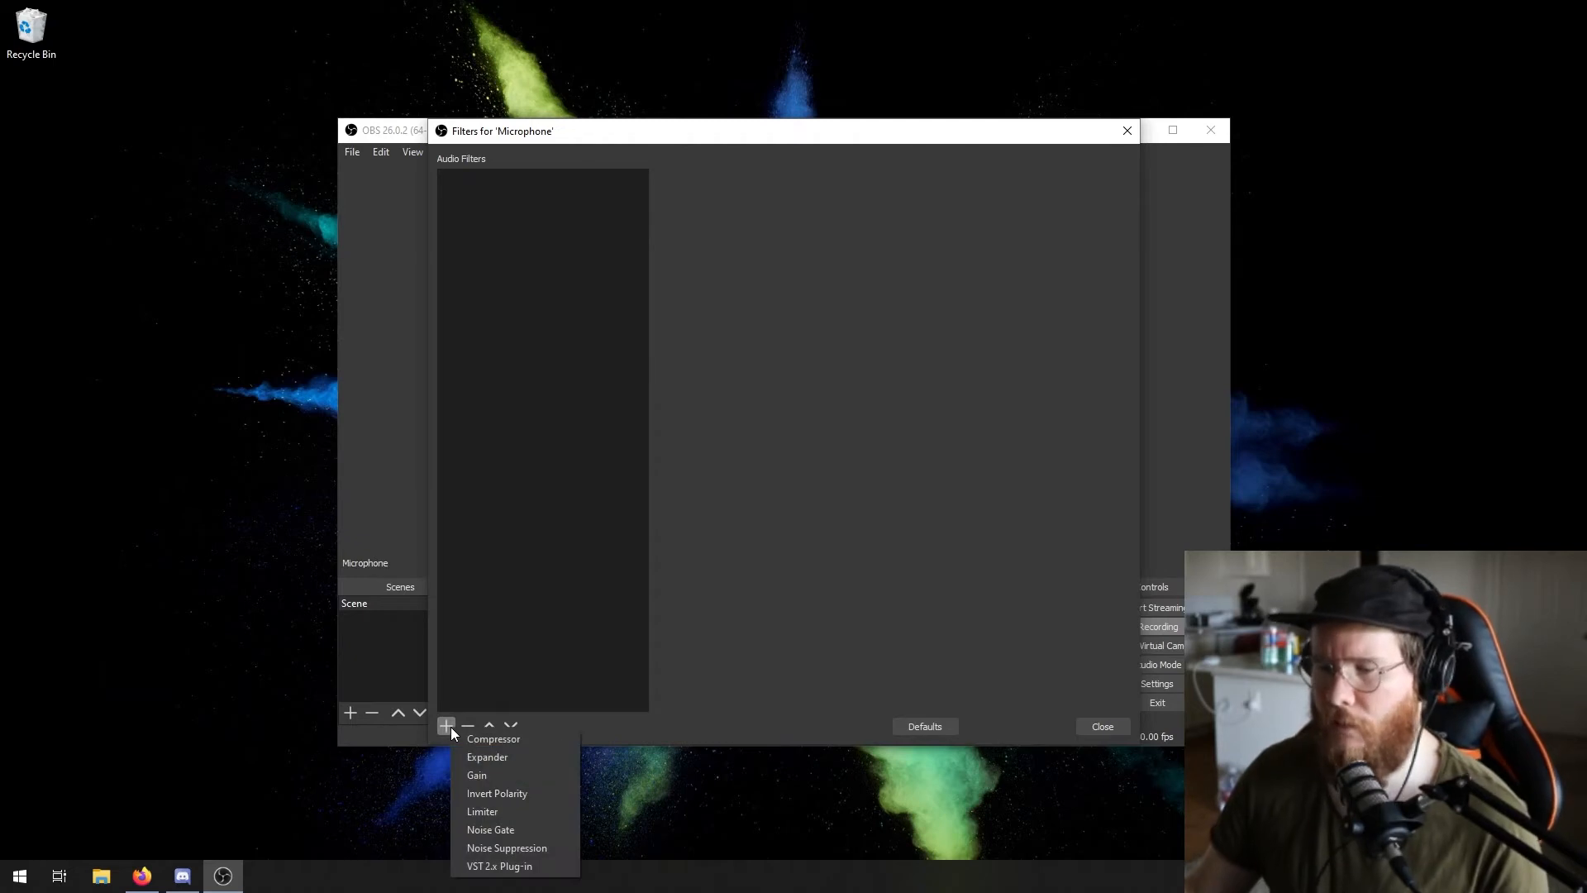
pyautogui.click(533, 847)
pyautogui.click(748, 463)
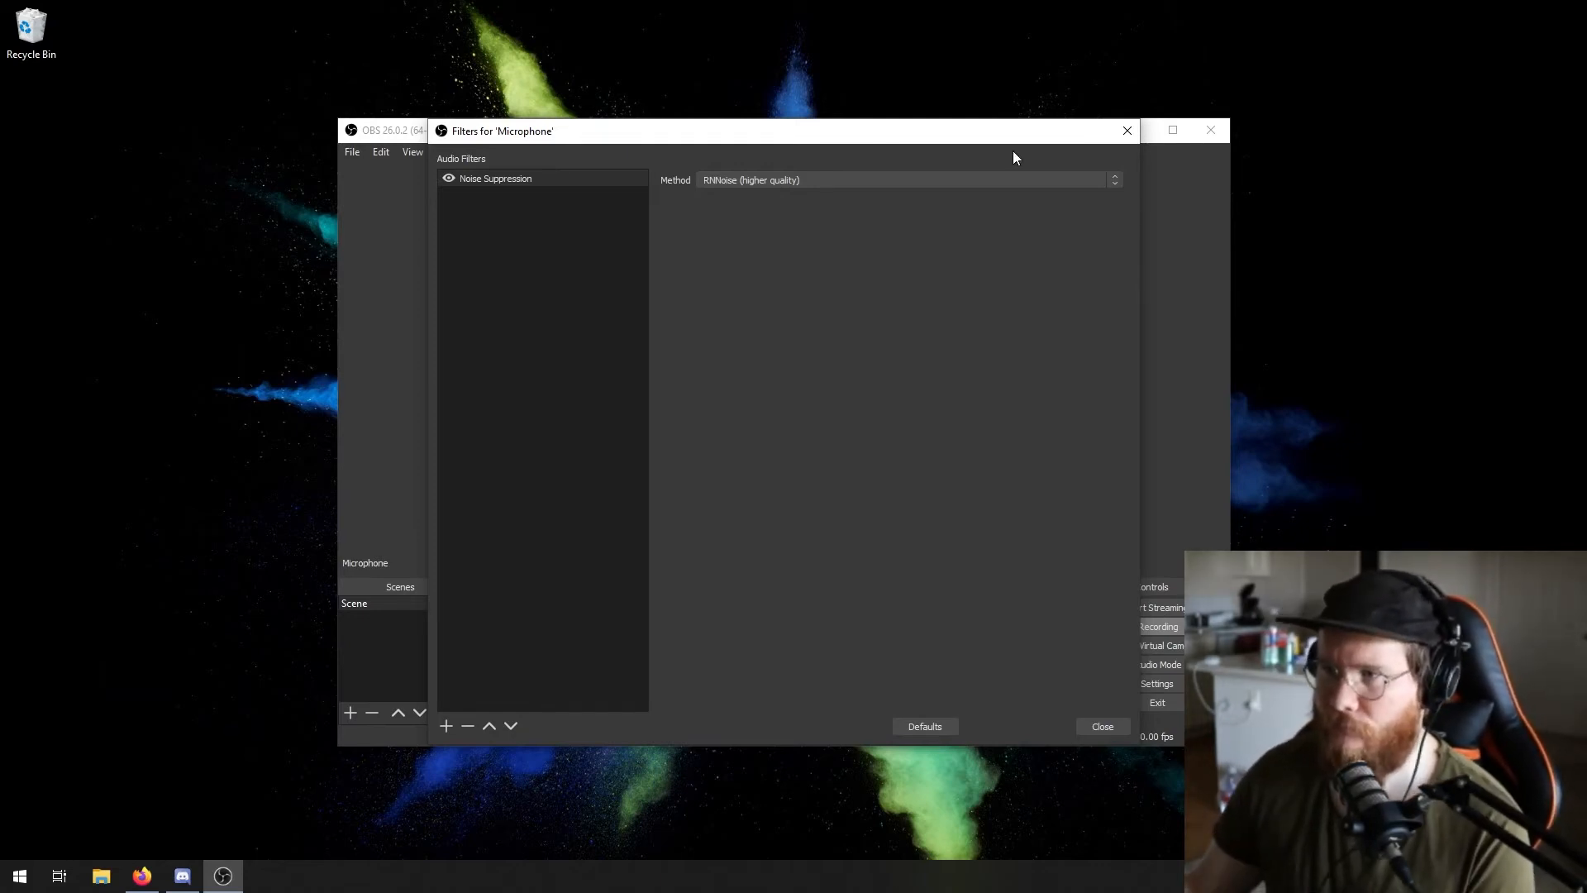
# Check the available noise suppression methods, keep RNNoise (higher quality), and remove the Noise Suppression filter.
pyautogui.click(776, 179)
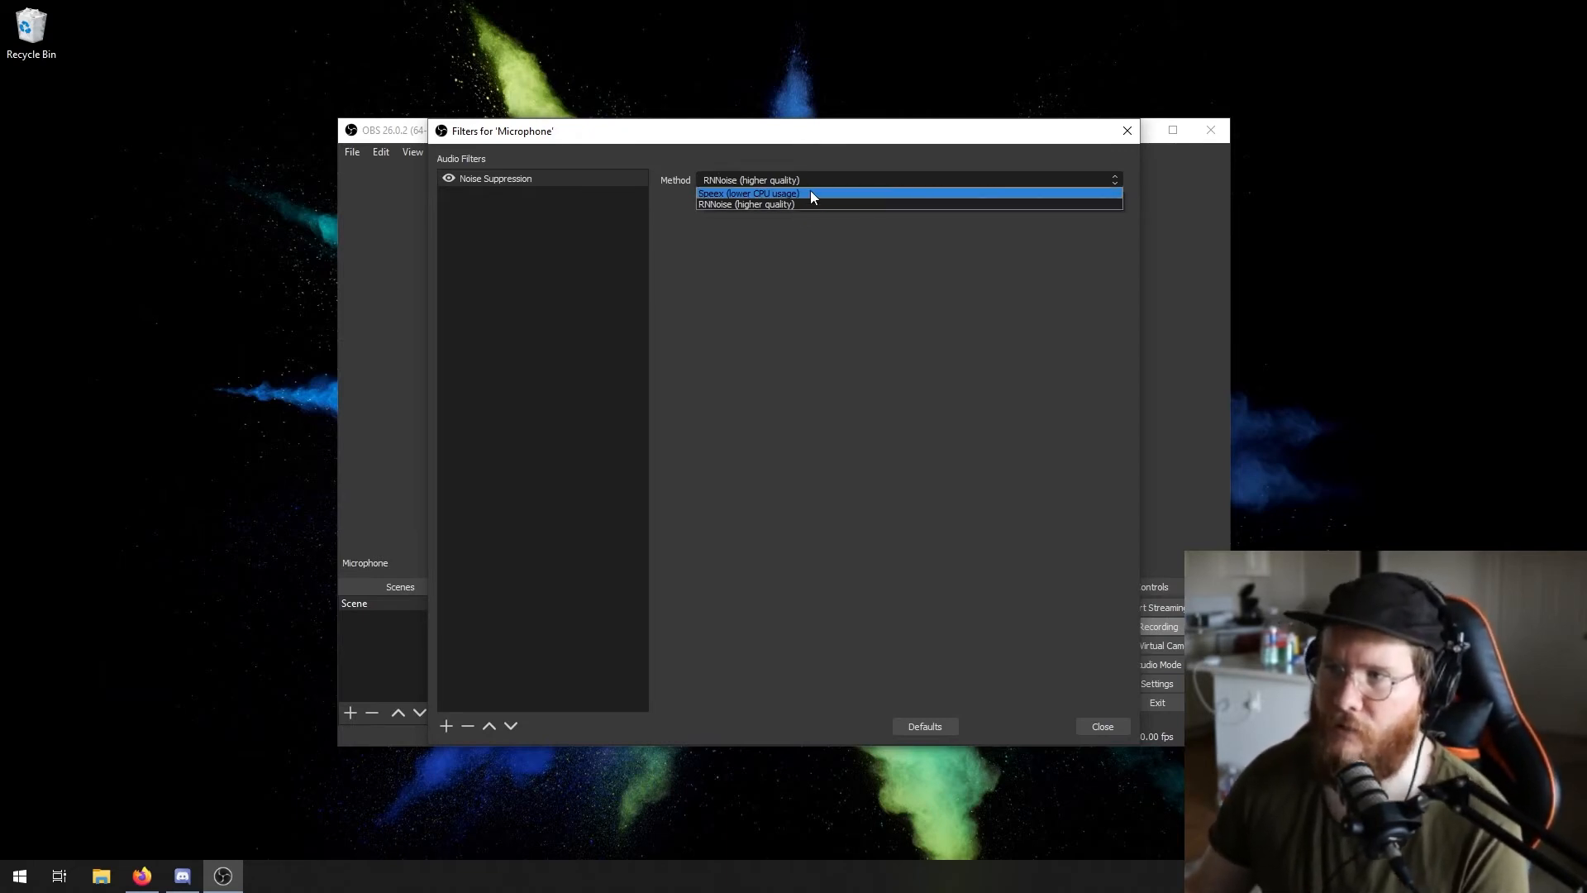
pyautogui.click(807, 178)
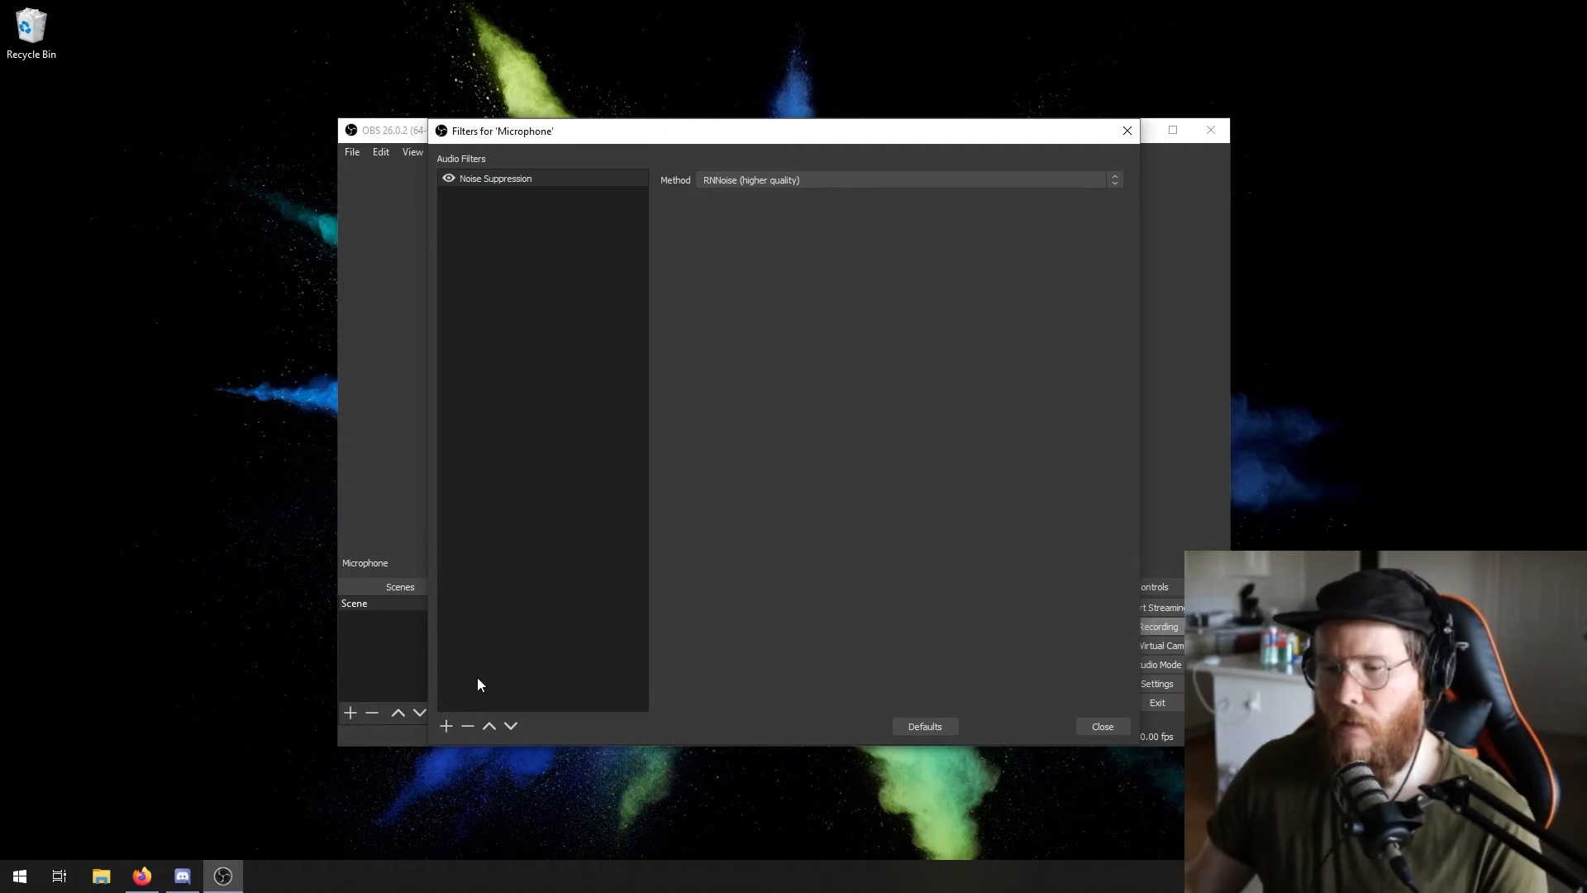
pyautogui.click(468, 724)
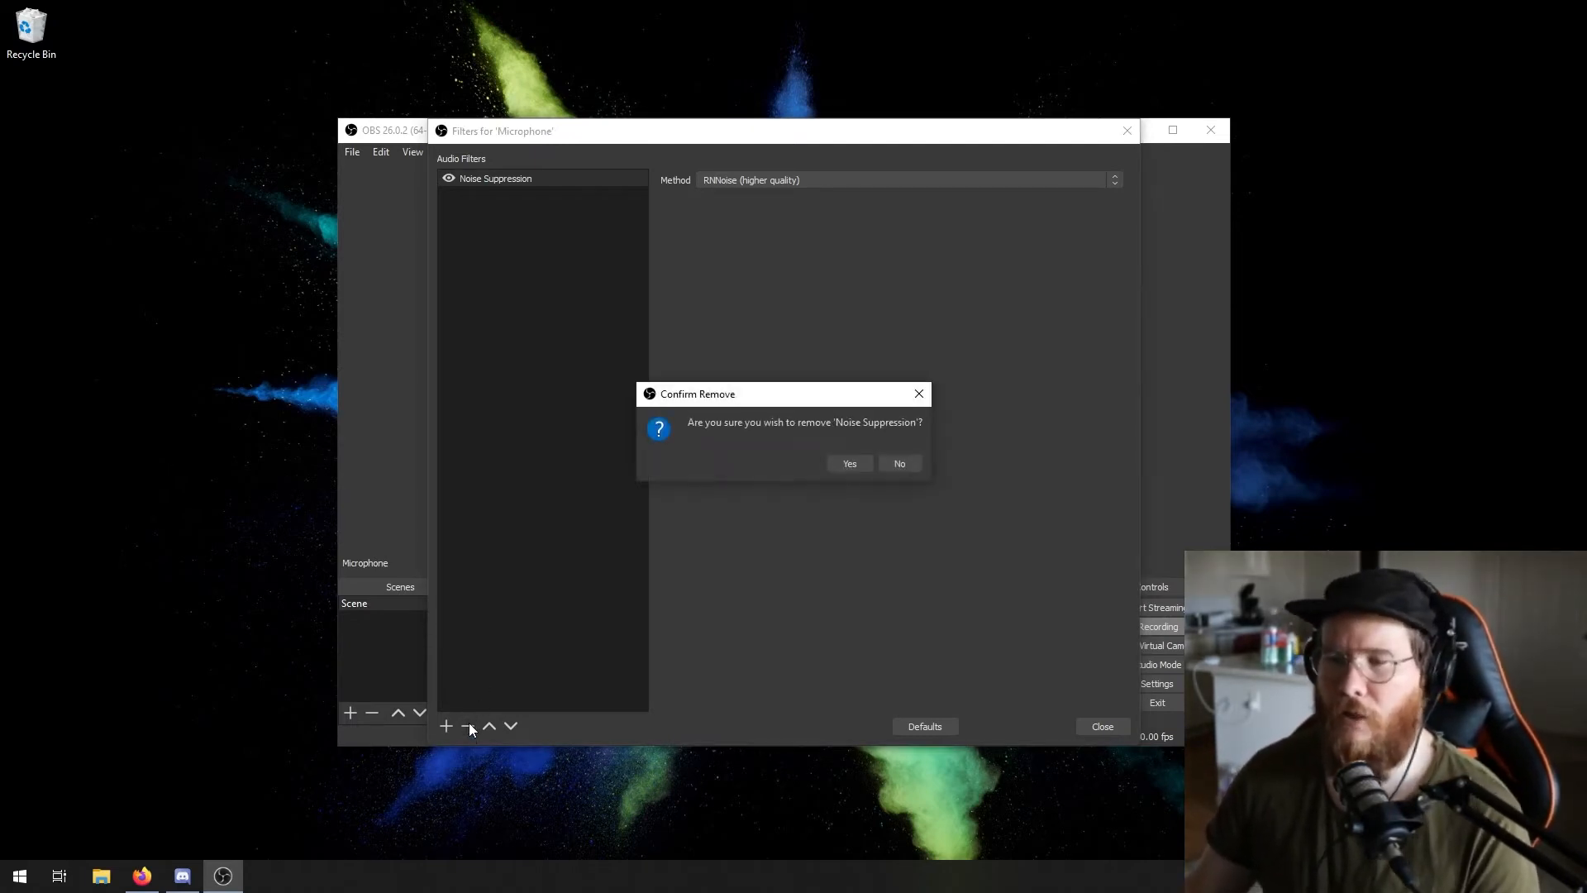
pyautogui.click(853, 463)
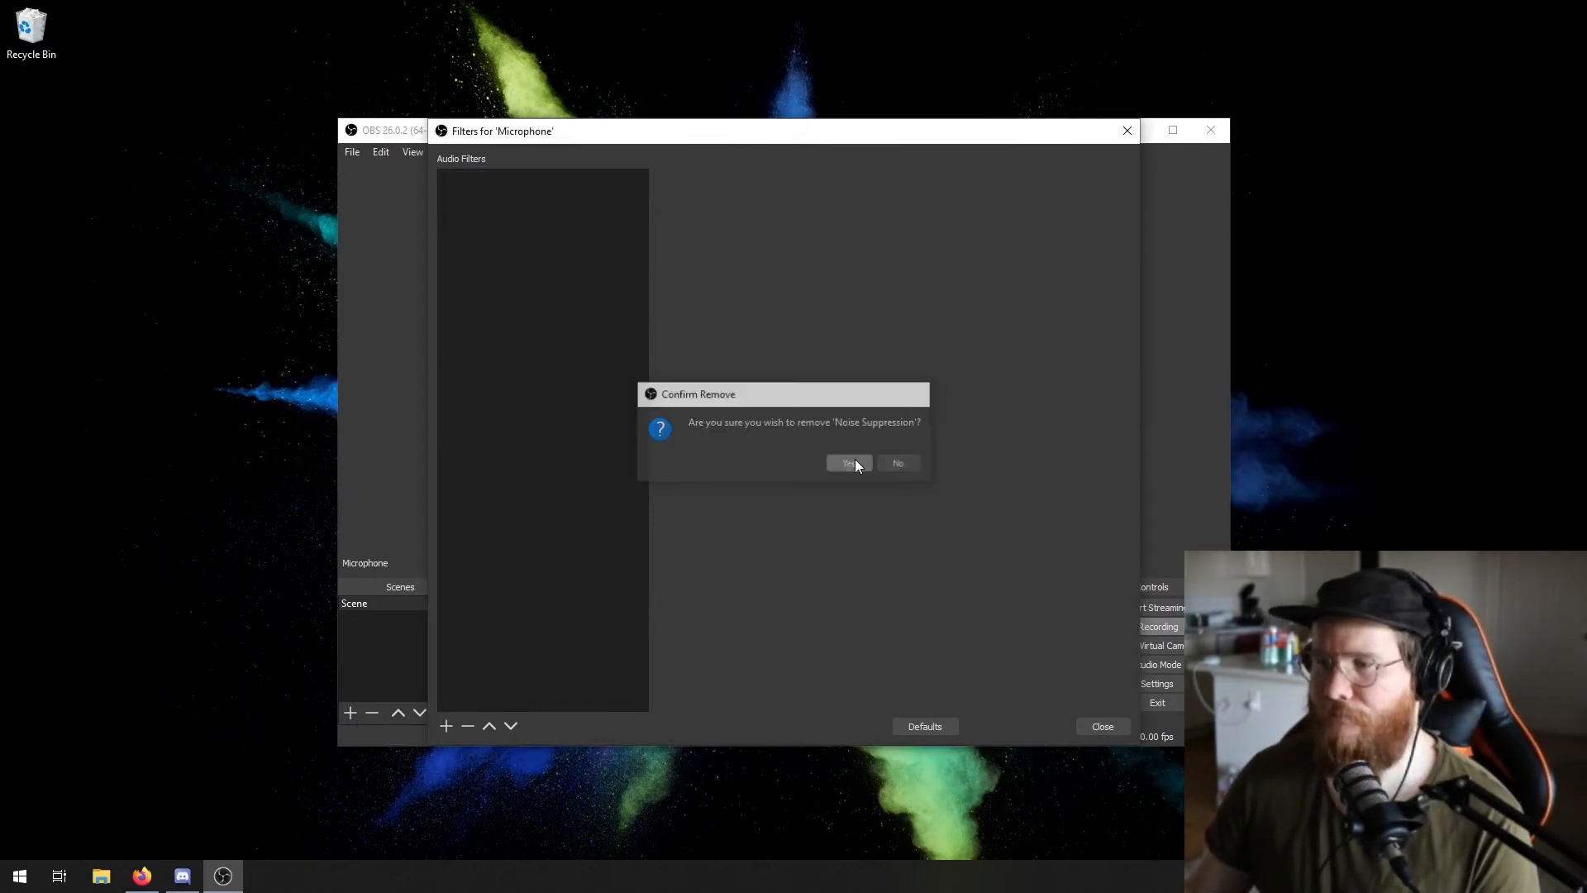
pyautogui.click(444, 726)
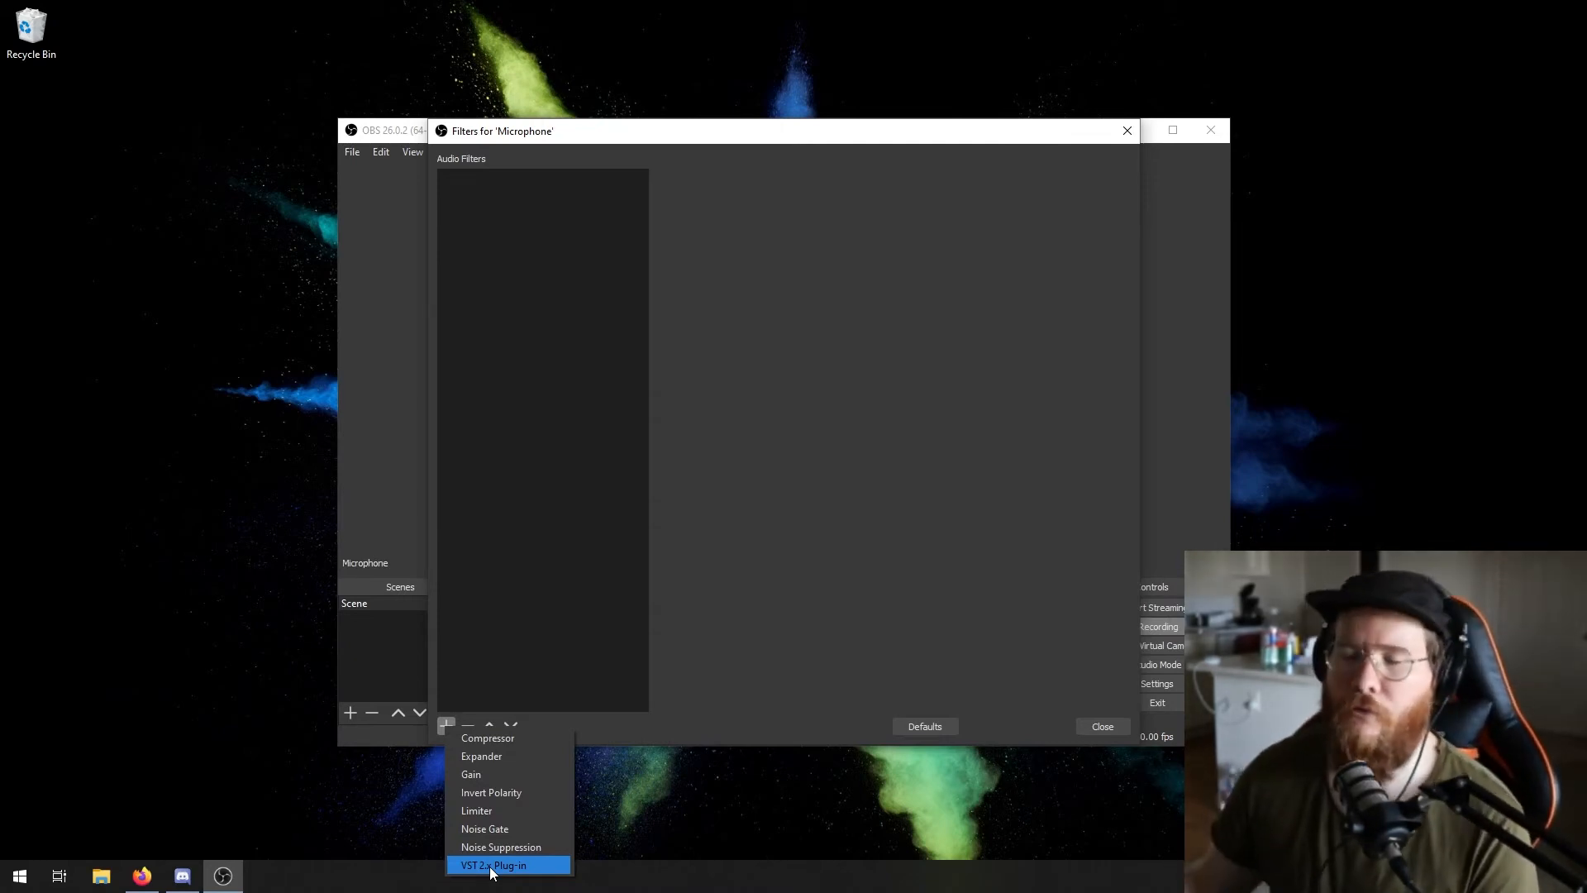
pyautogui.click(400, 811)
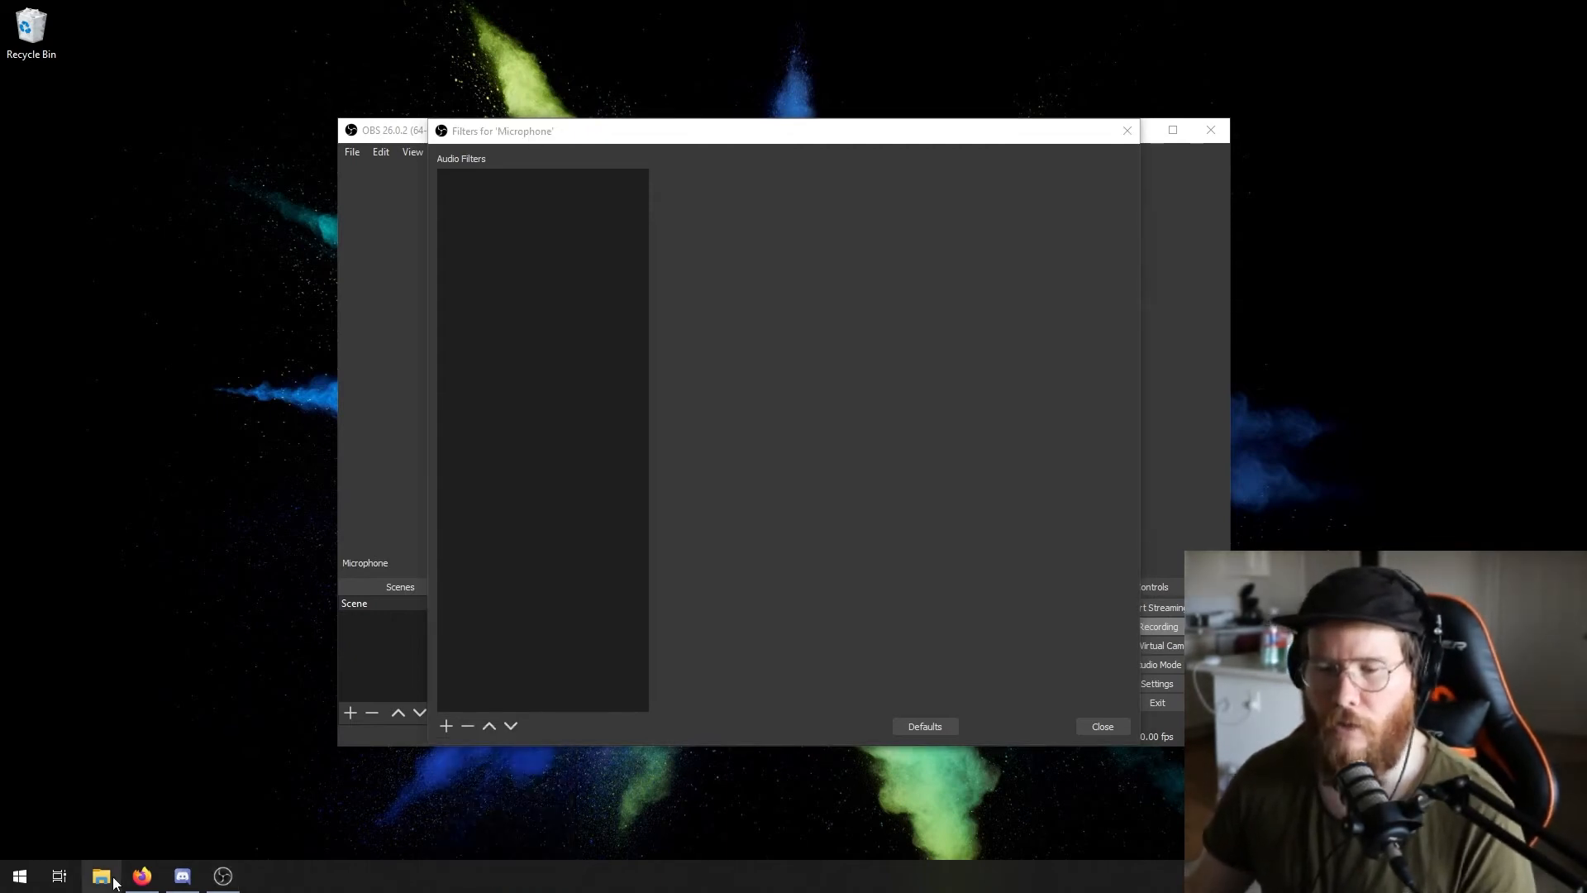
# Switch to Firefox and close the decibel chart and How Music Works pages.
pyautogui.click(142, 878)
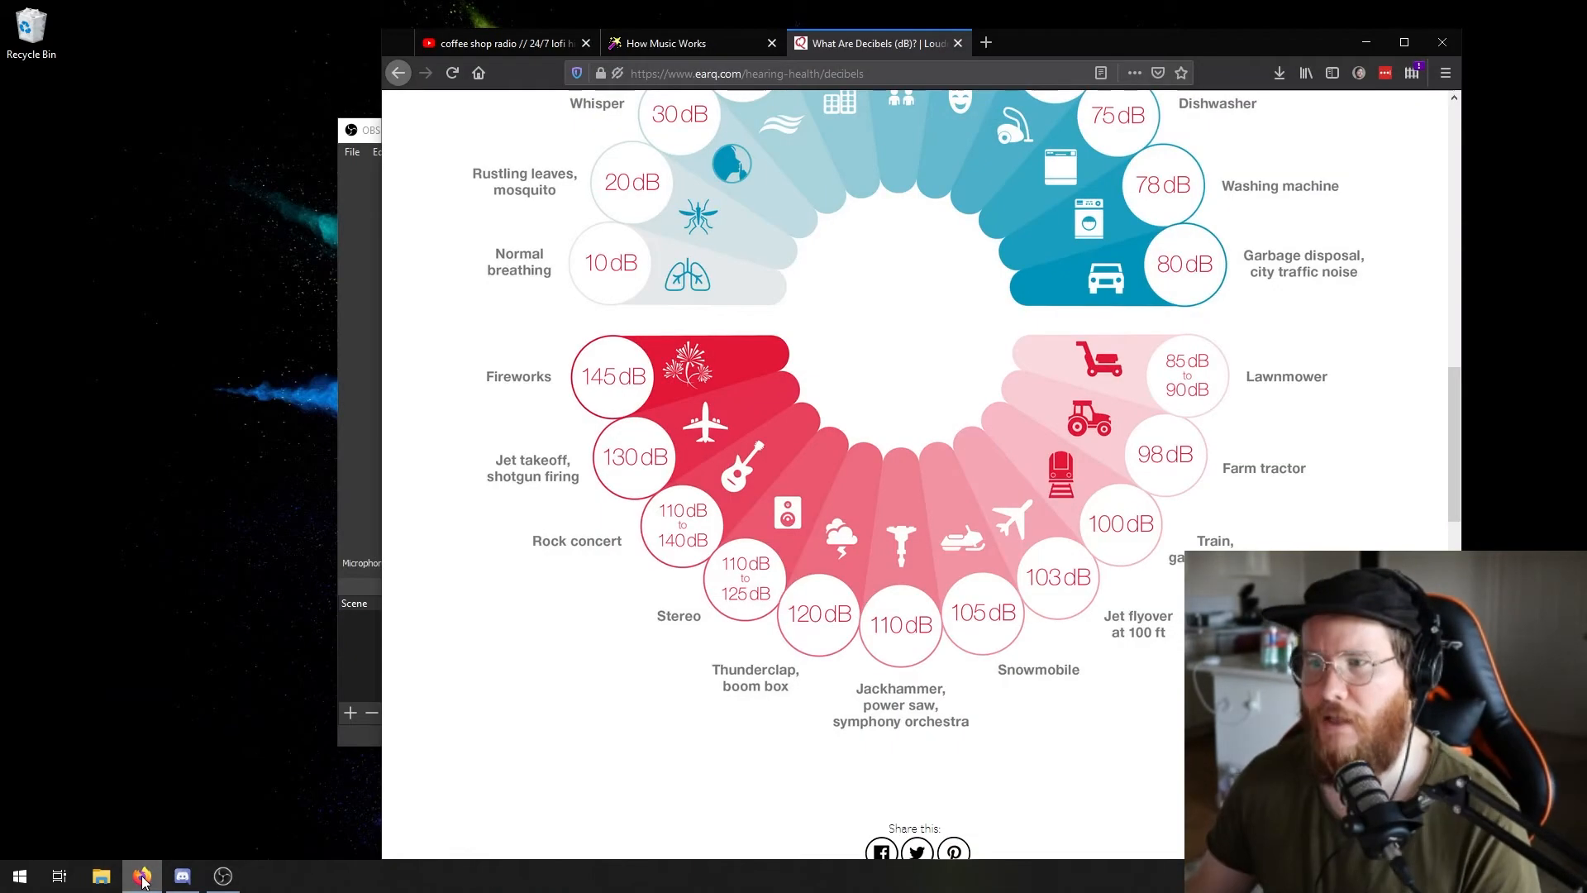
pyautogui.click(959, 43)
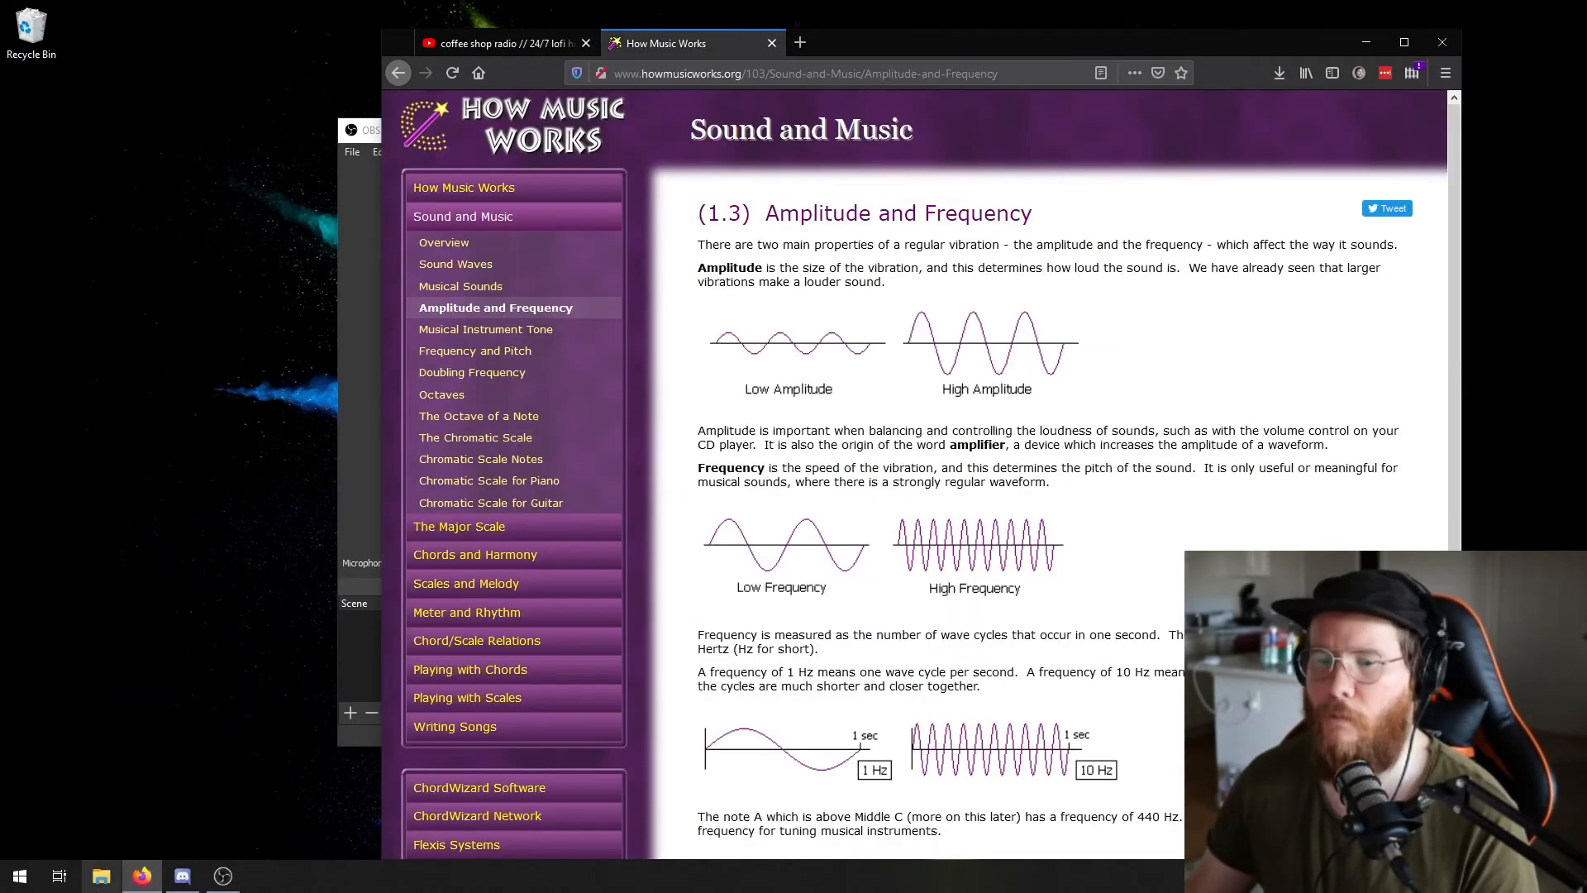
pyautogui.click(771, 43)
# Look up "mequa" in a new browser tab and open the suggested MeldaProduction MEqualizer page.
pyautogui.click(622, 42)
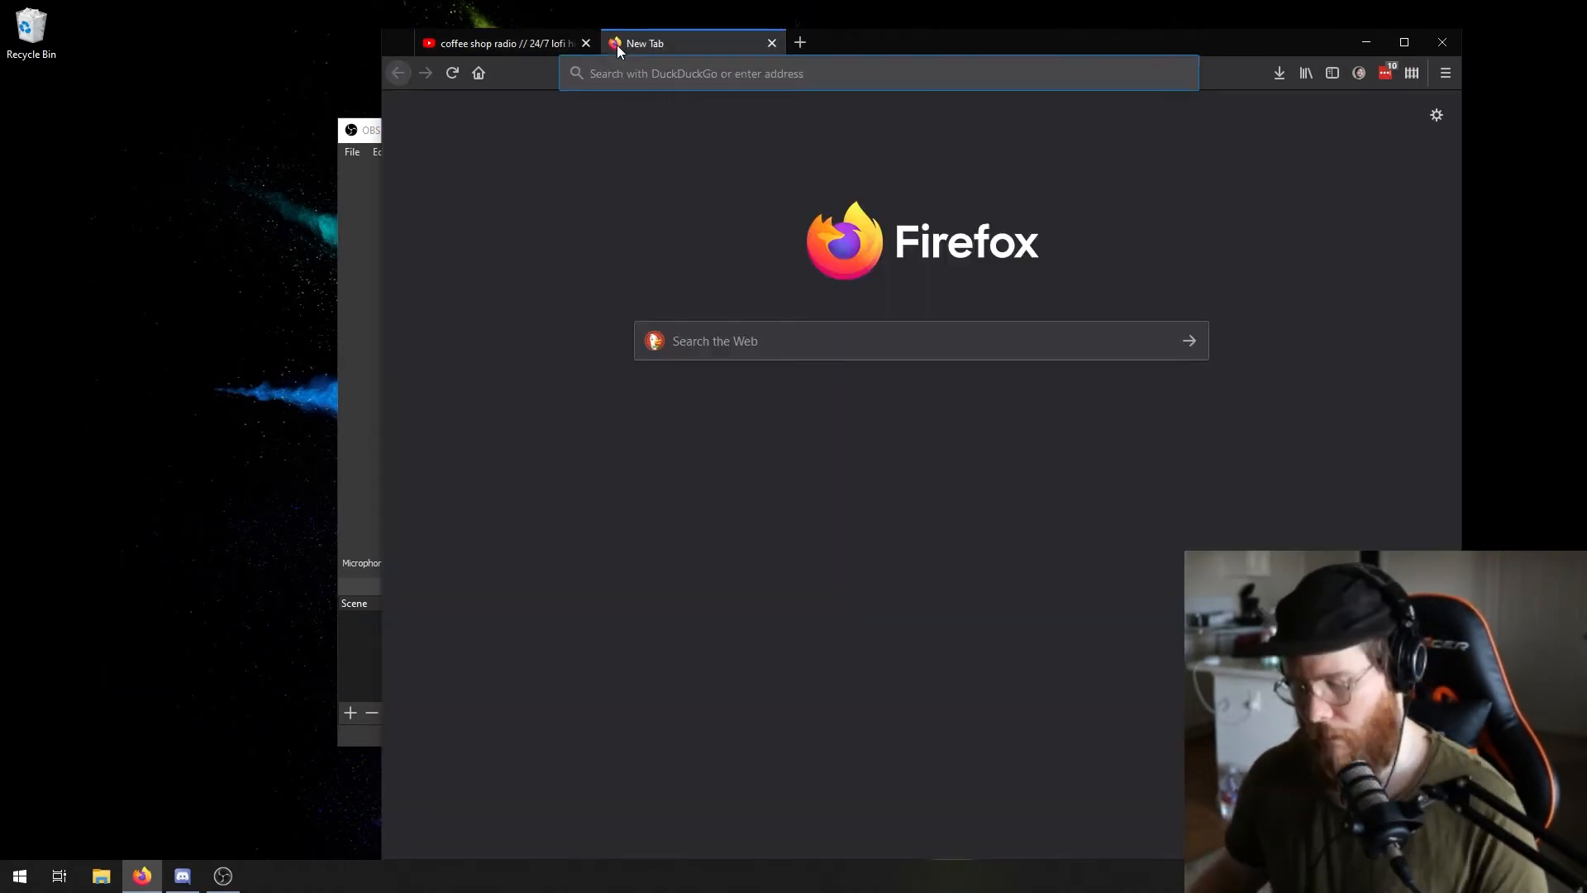
pyautogui.write('mequa')
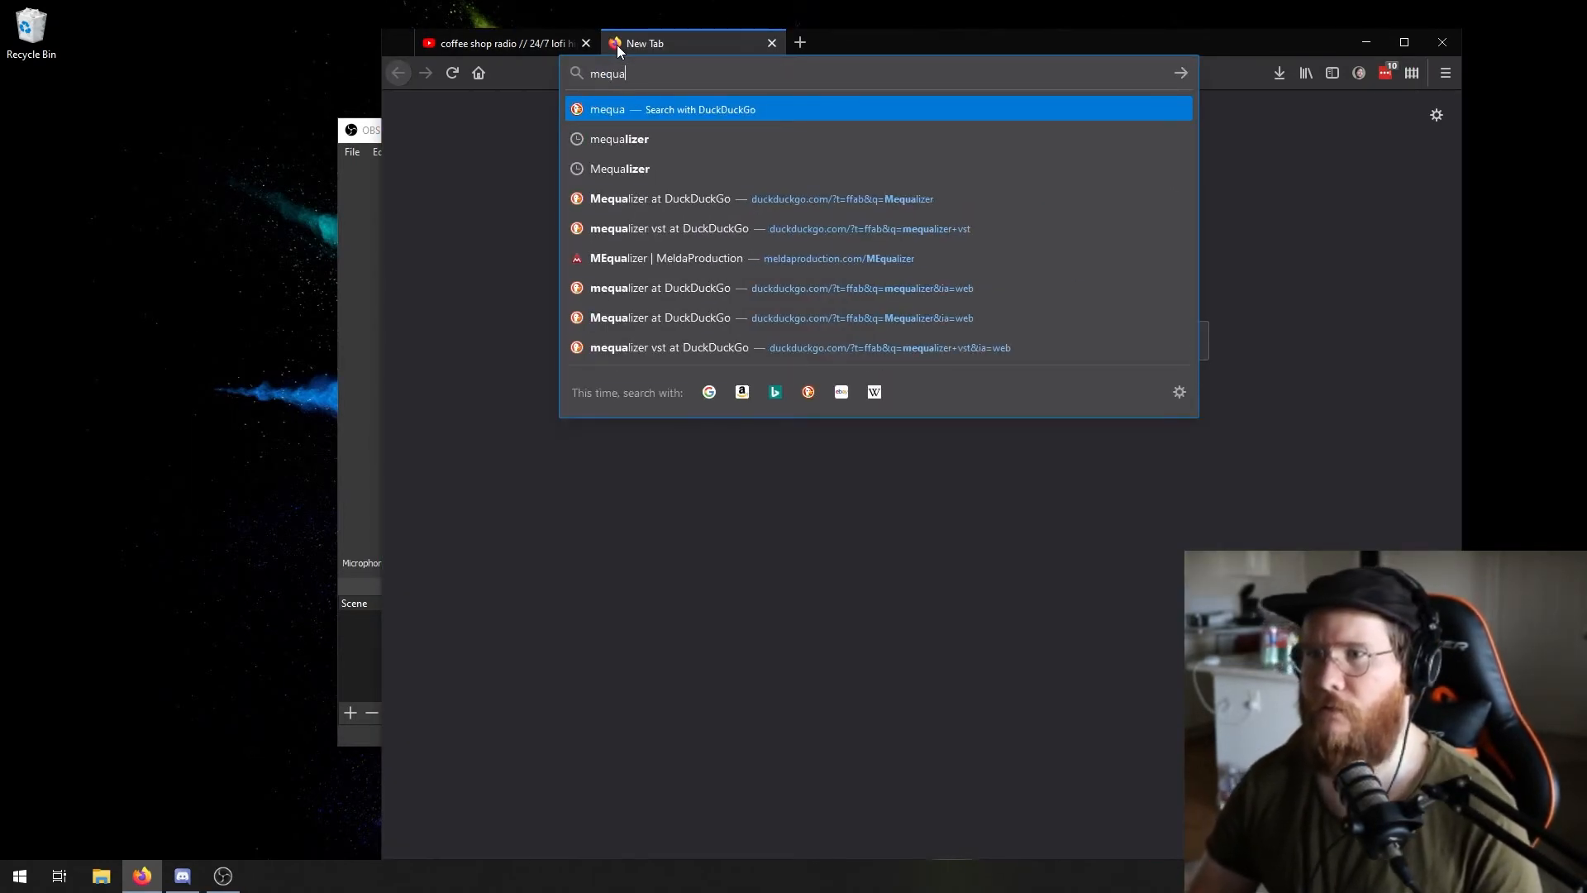
pyautogui.press('Down')
pyautogui.press('Down')
pyautogui.press('Down')
pyautogui.press('Down')
pyautogui.press('Down')
pyautogui.press('Return')
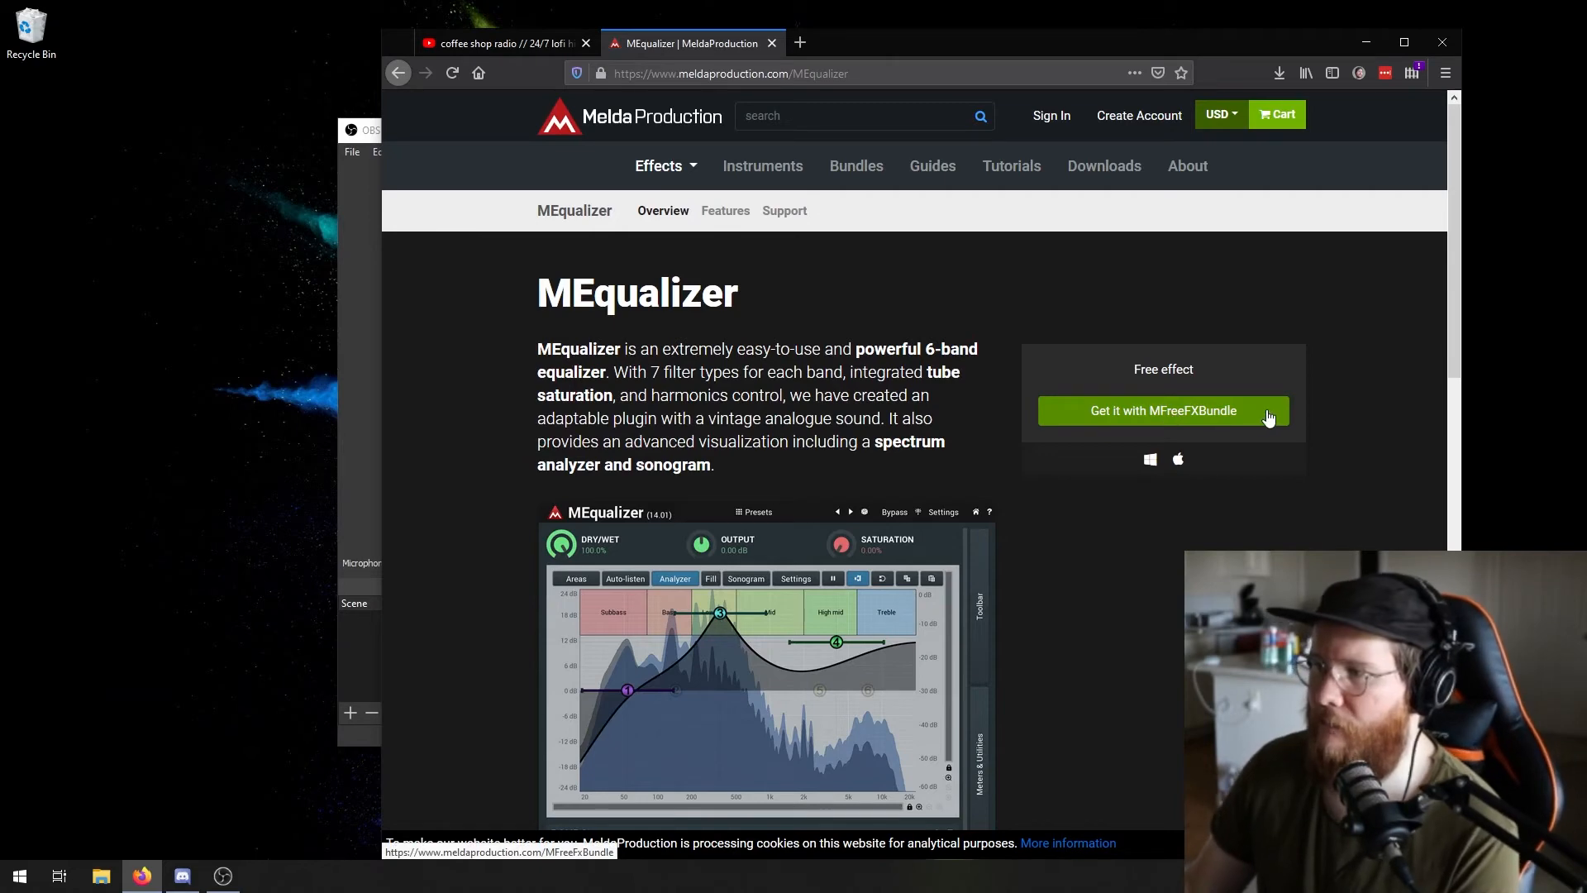
# Download the Windows MAudioPlugins 14.09 installer through the MFreeFXBundle free download, using the cloud source, and save the file.
pyautogui.click(1265, 418)
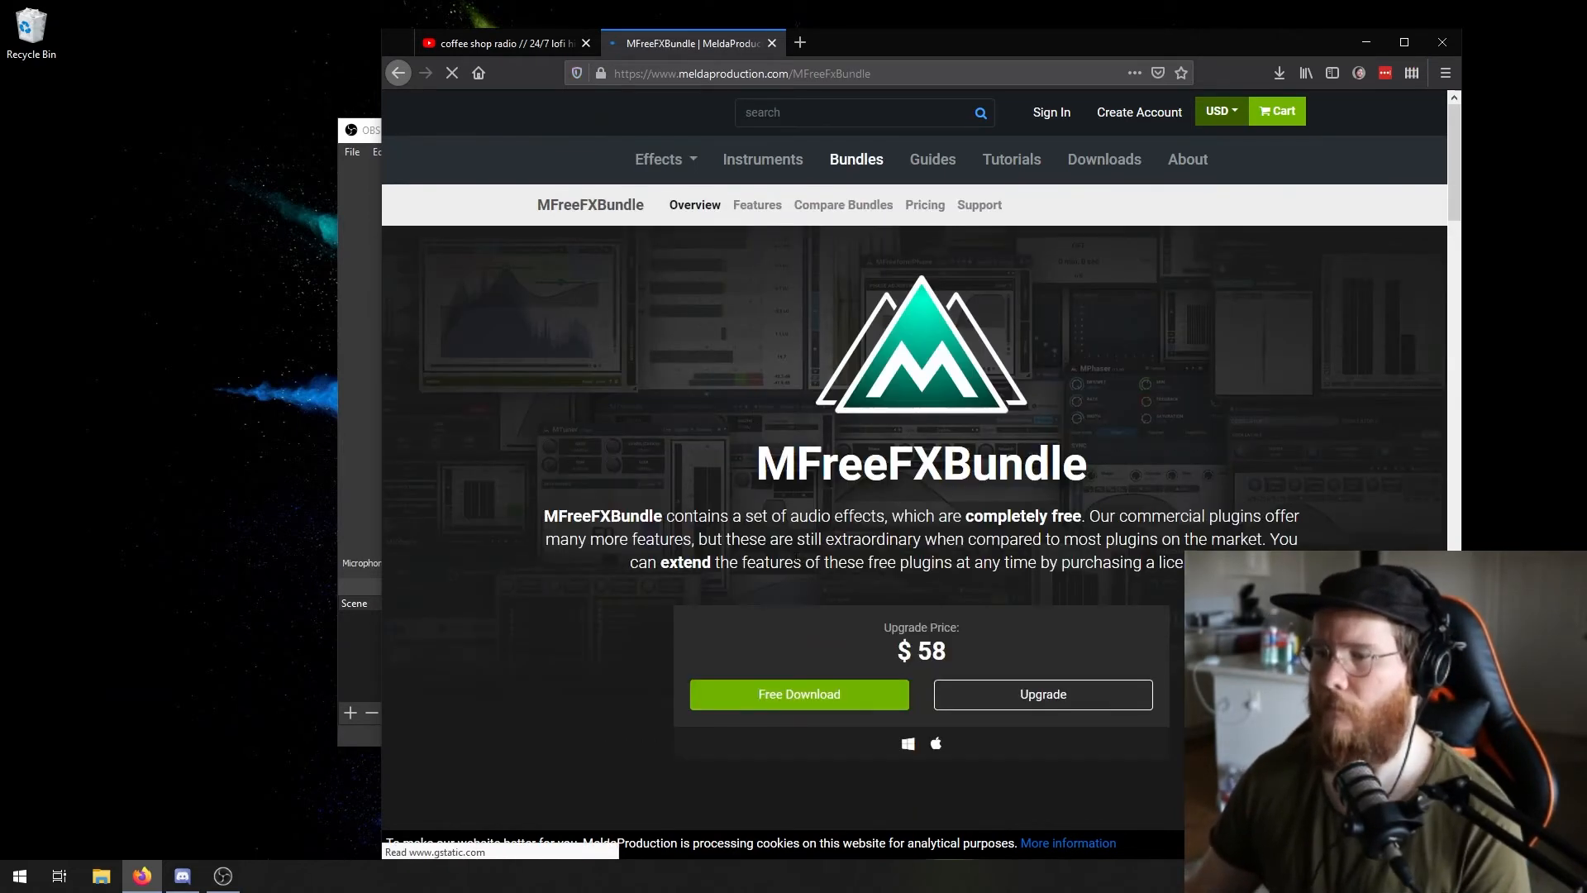
pyautogui.click(775, 702)
pyautogui.click(767, 662)
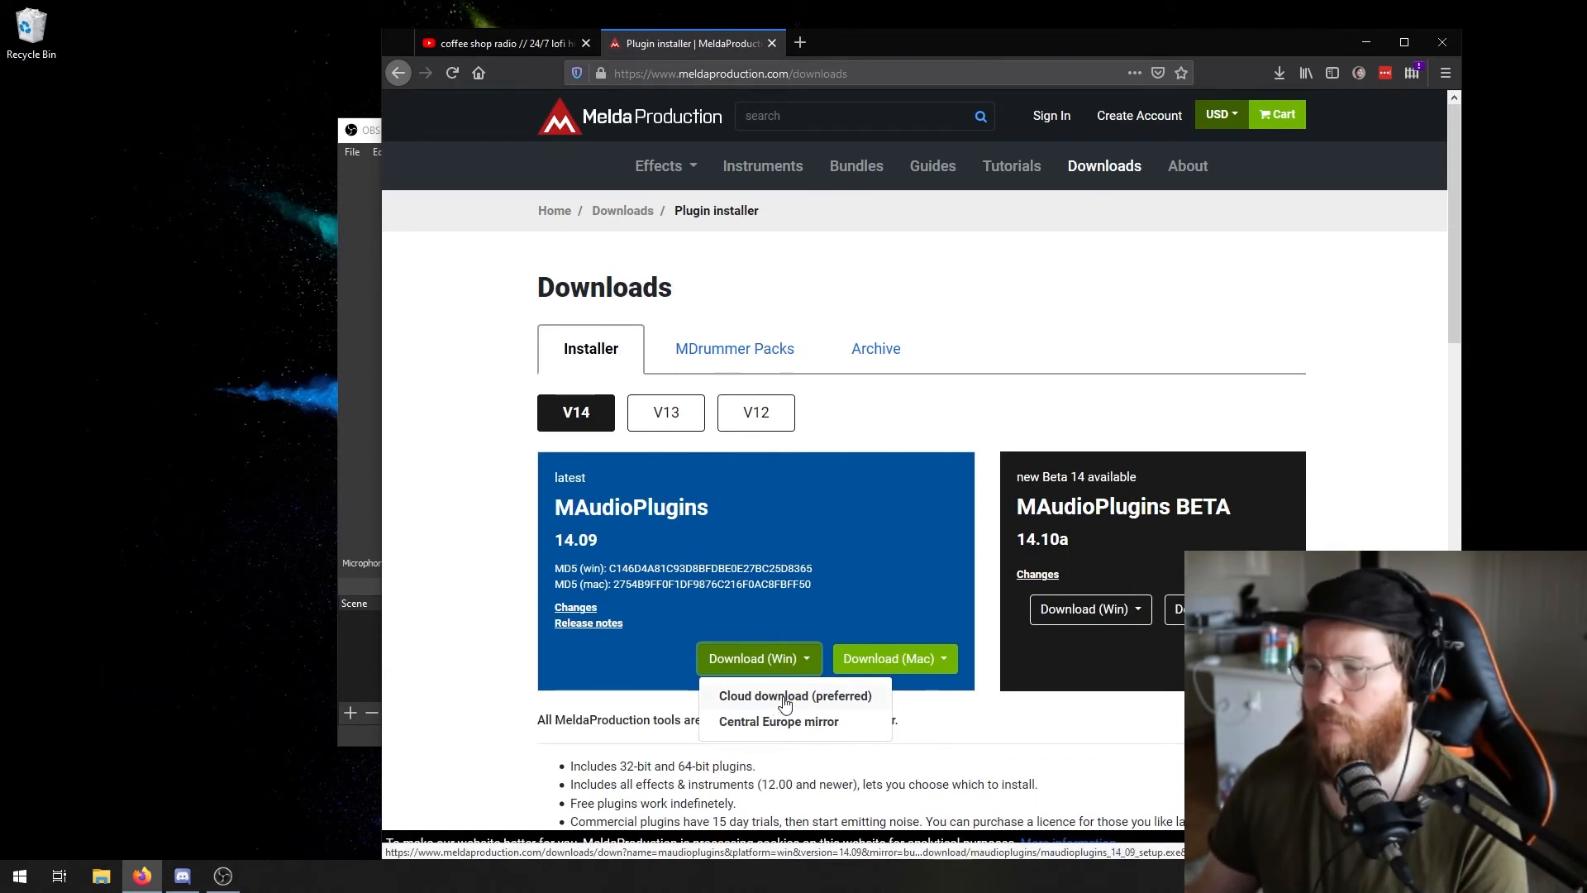
pyautogui.click(781, 701)
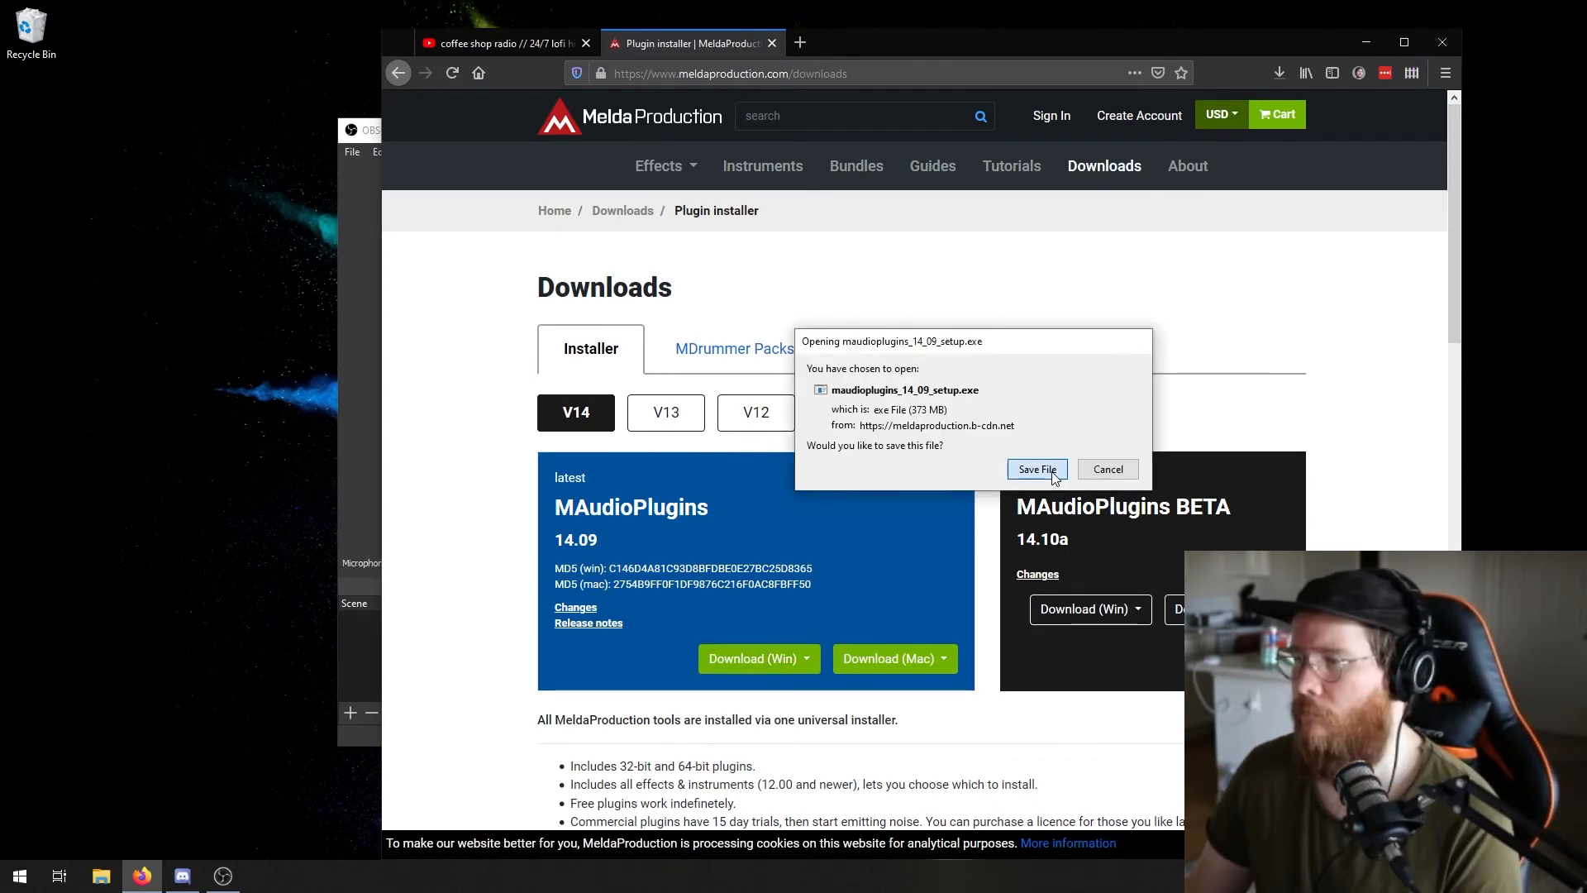
pyautogui.click(1043, 482)
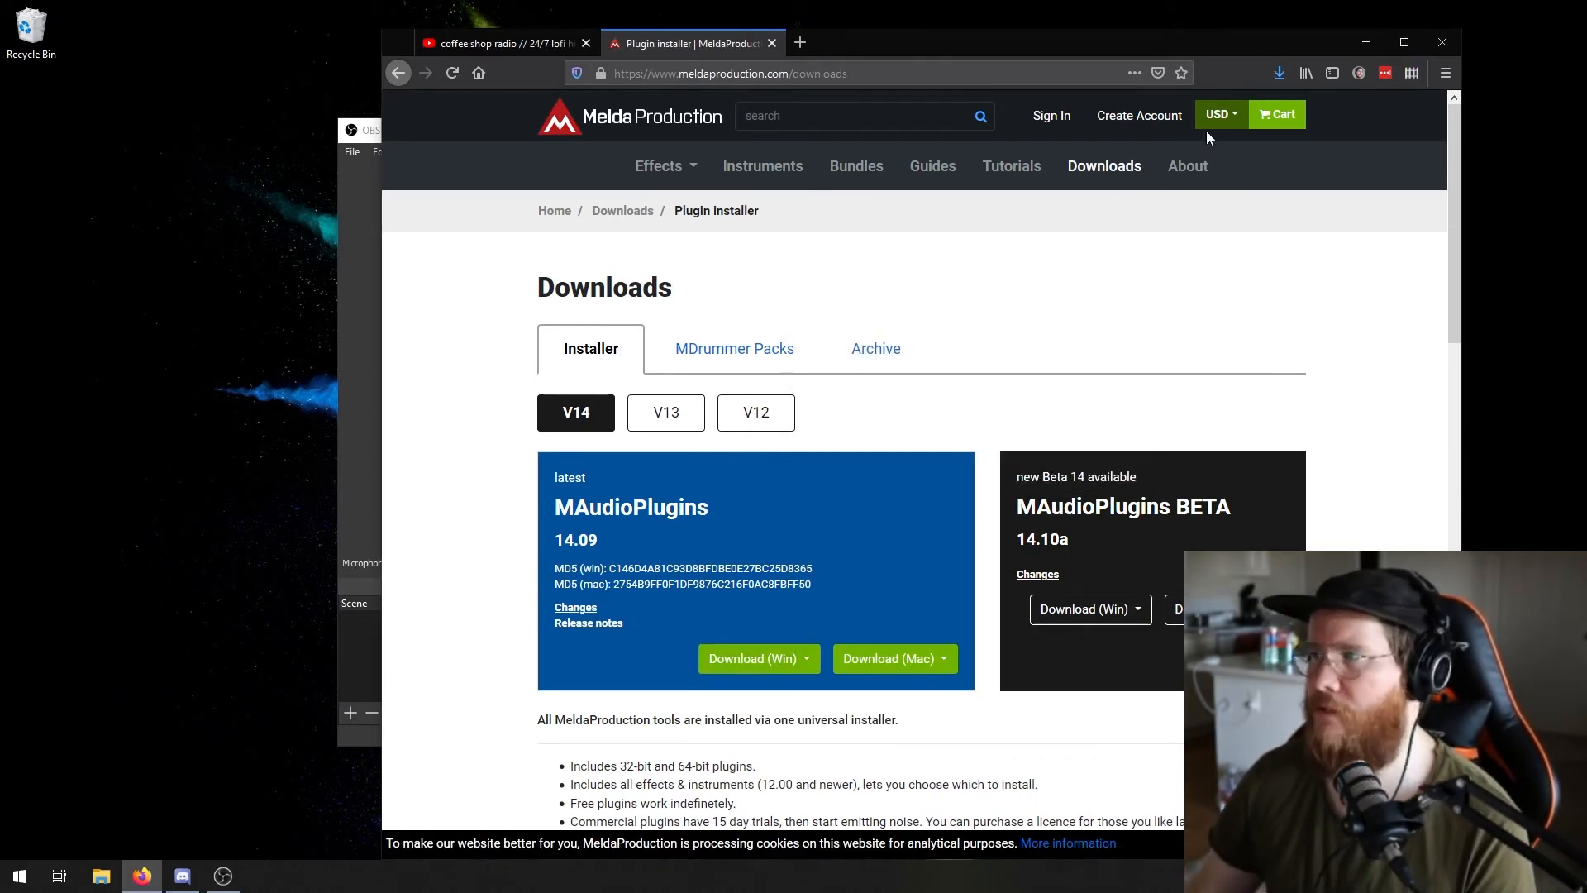
# Run the downloaded maudioplugins_14_09_setup(1).exe and agree to the licence terms in the installer.
pyautogui.click(1279, 71)
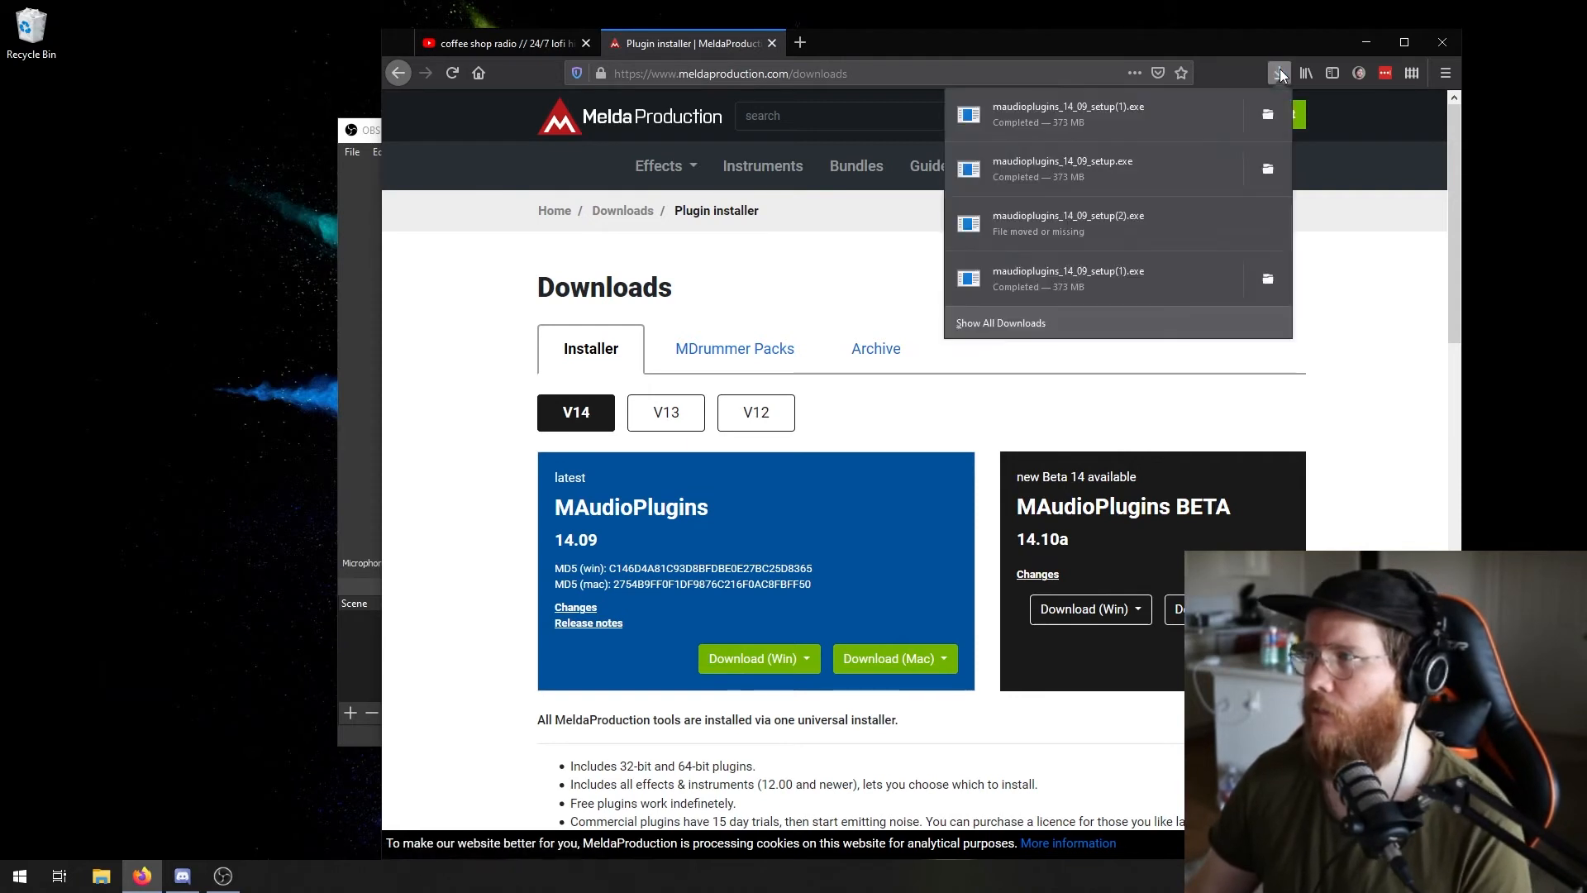
pyautogui.click(1133, 117)
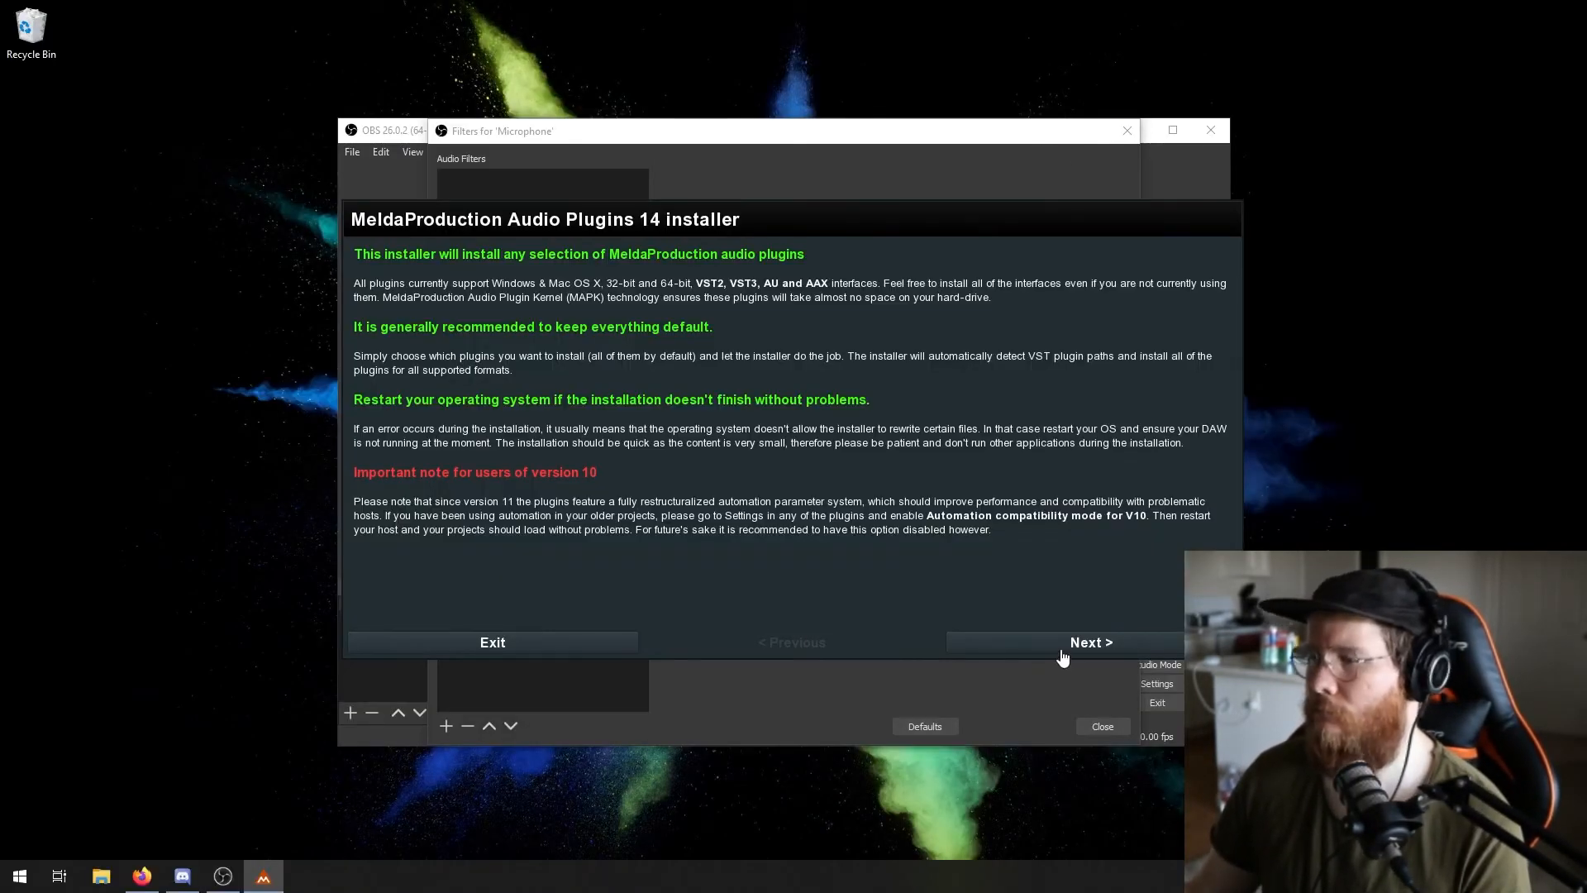
pyautogui.click(1062, 651)
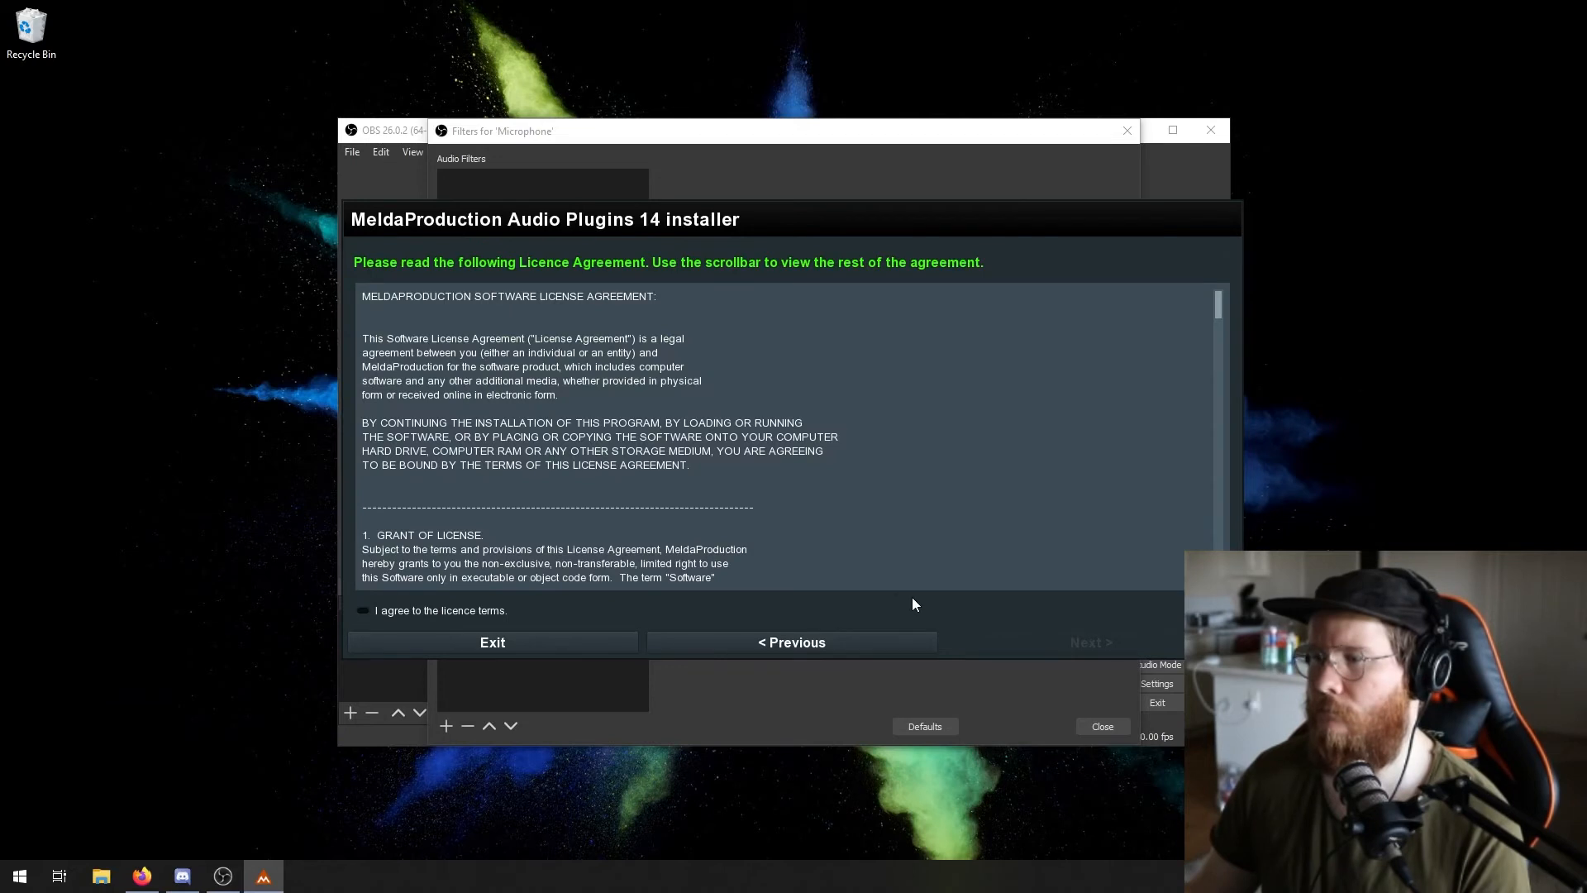
pyautogui.click(445, 612)
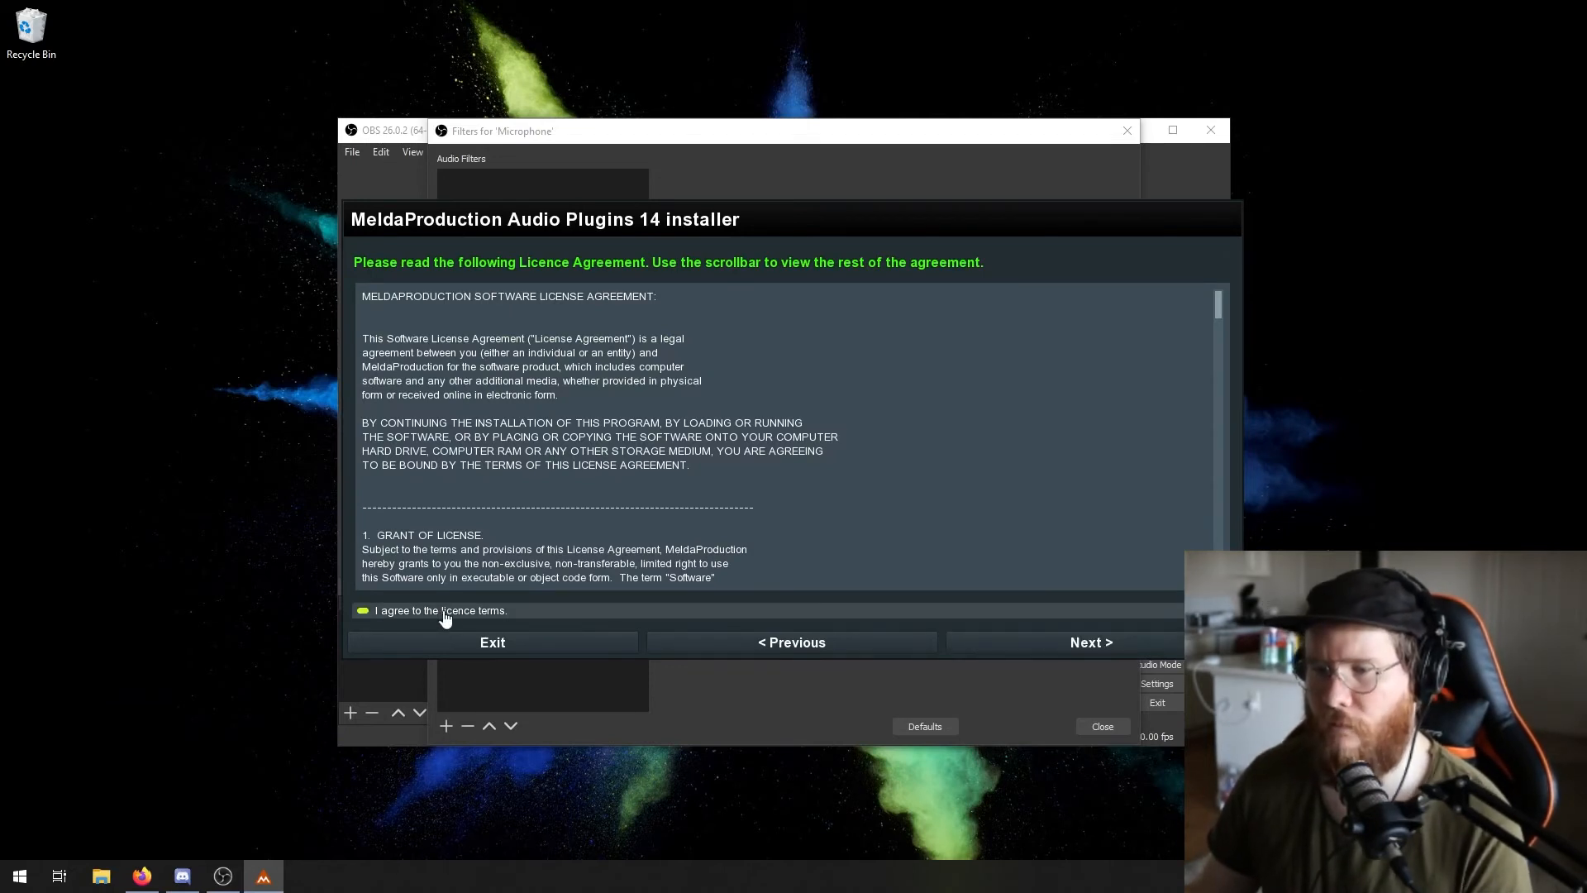
pyautogui.click(1106, 656)
# Exclude MSoundFactory instruments, AAX plugins and VST3 plugins from the installation, keeping only VST plugins.
pyautogui.click(403, 585)
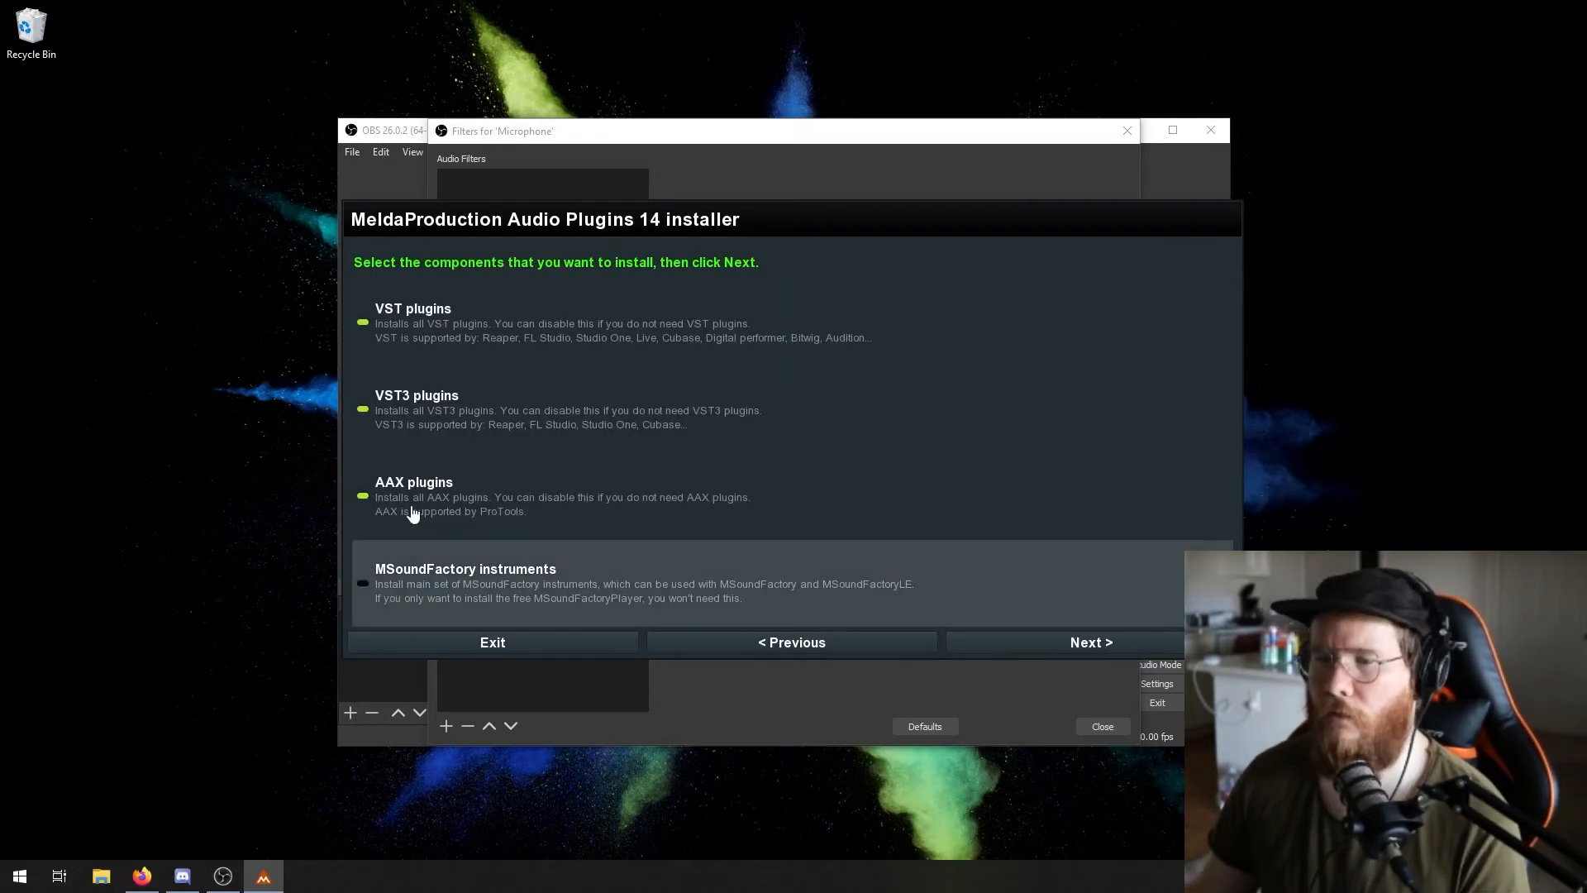
pyautogui.click(417, 504)
pyautogui.click(436, 413)
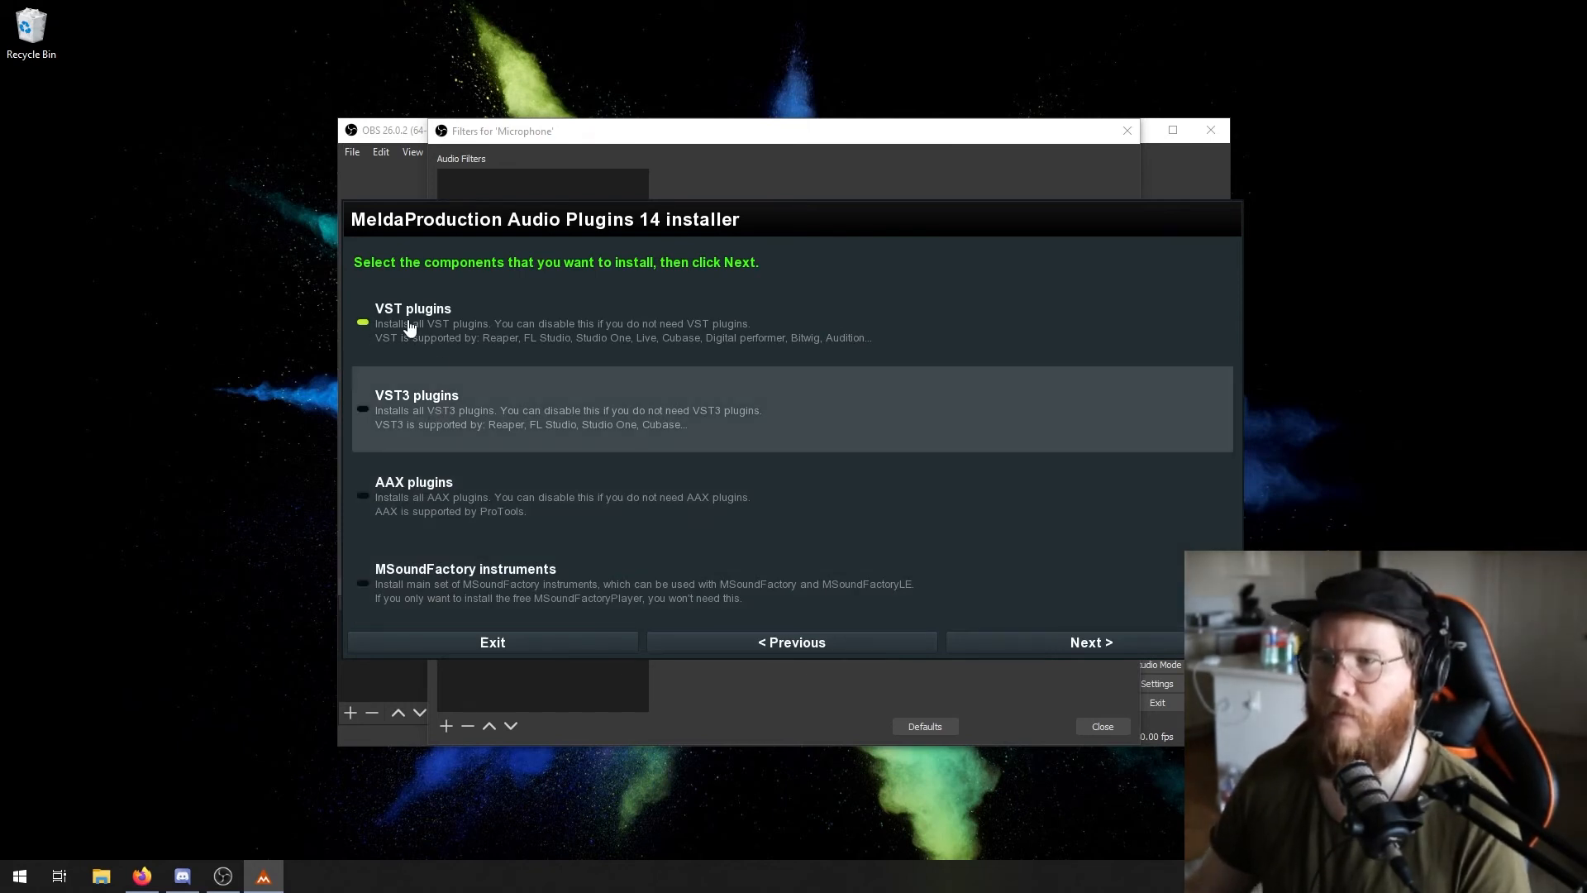
pyautogui.click(1060, 643)
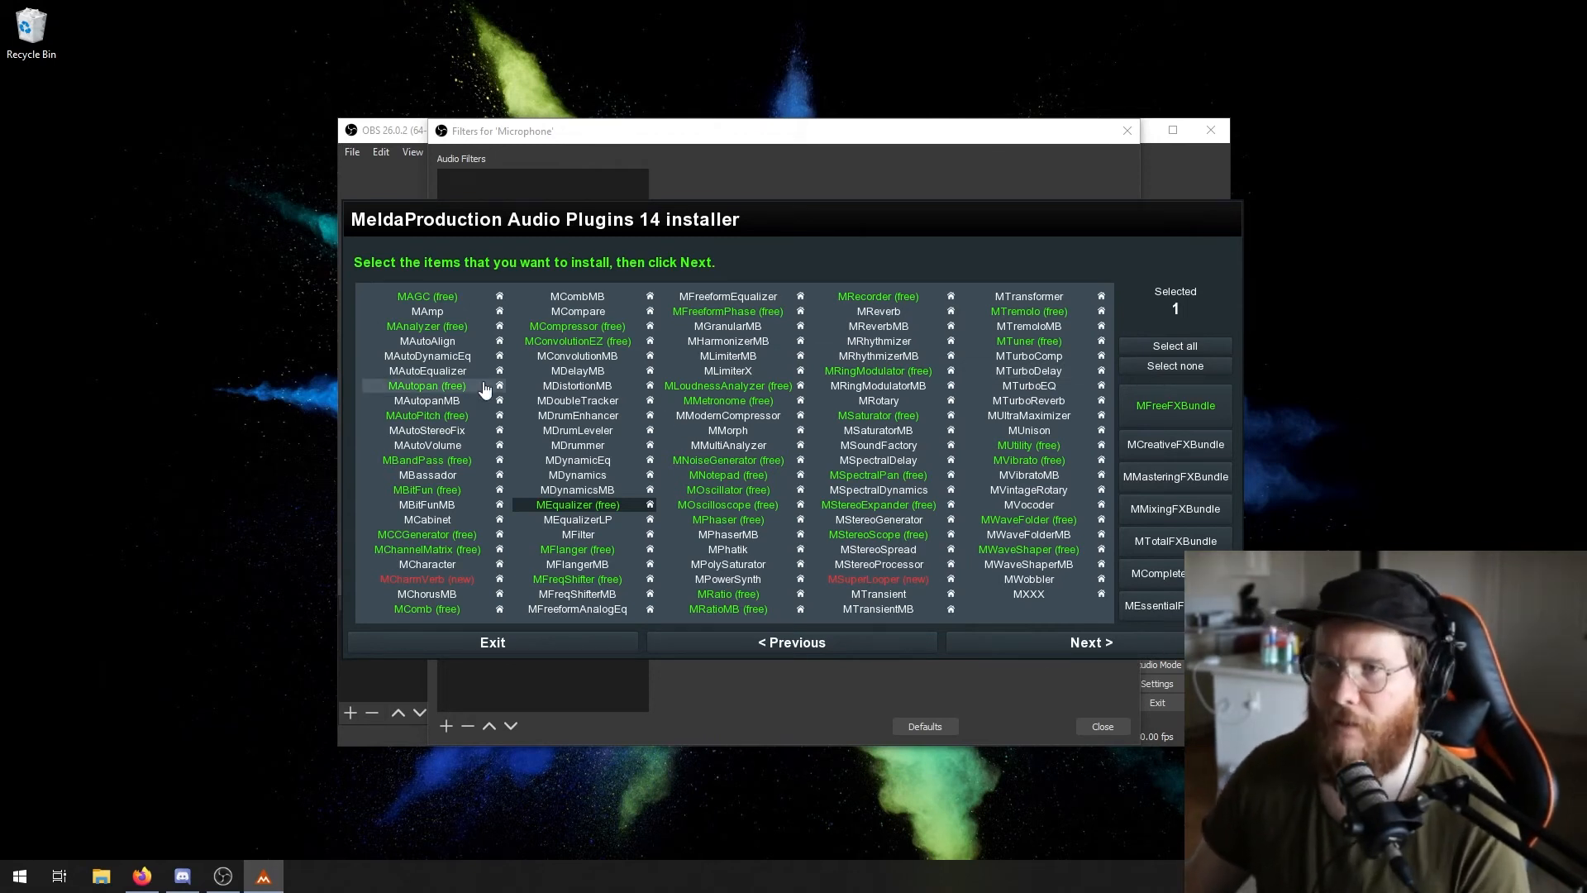
# Clear the installer's item selection and choose only MEqualizer (free) for installation.
pyautogui.click(1173, 369)
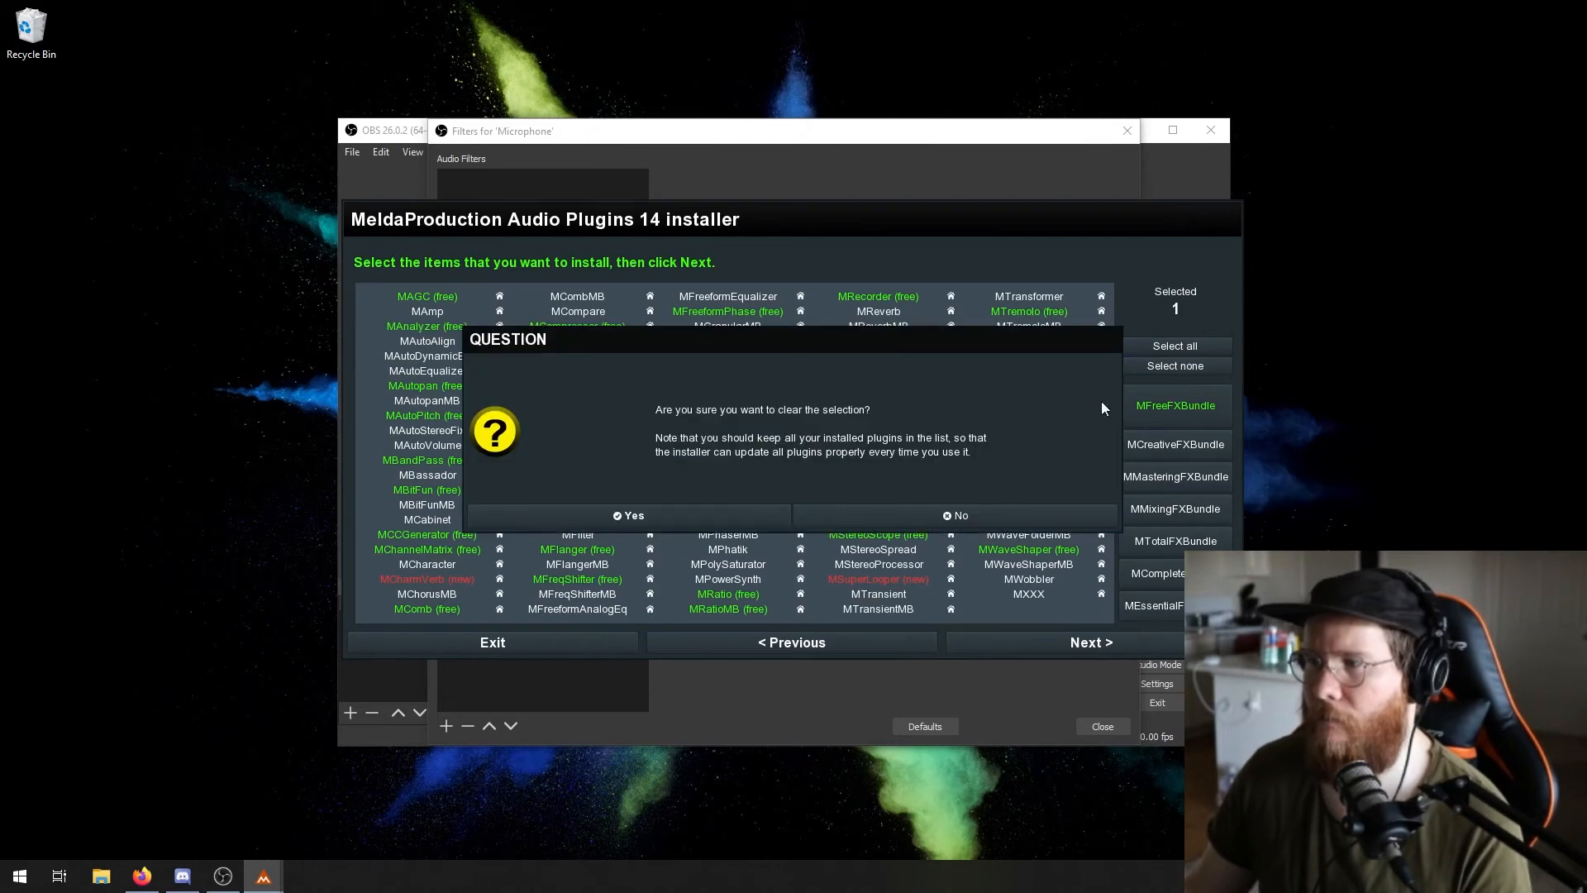
pyautogui.click(691, 517)
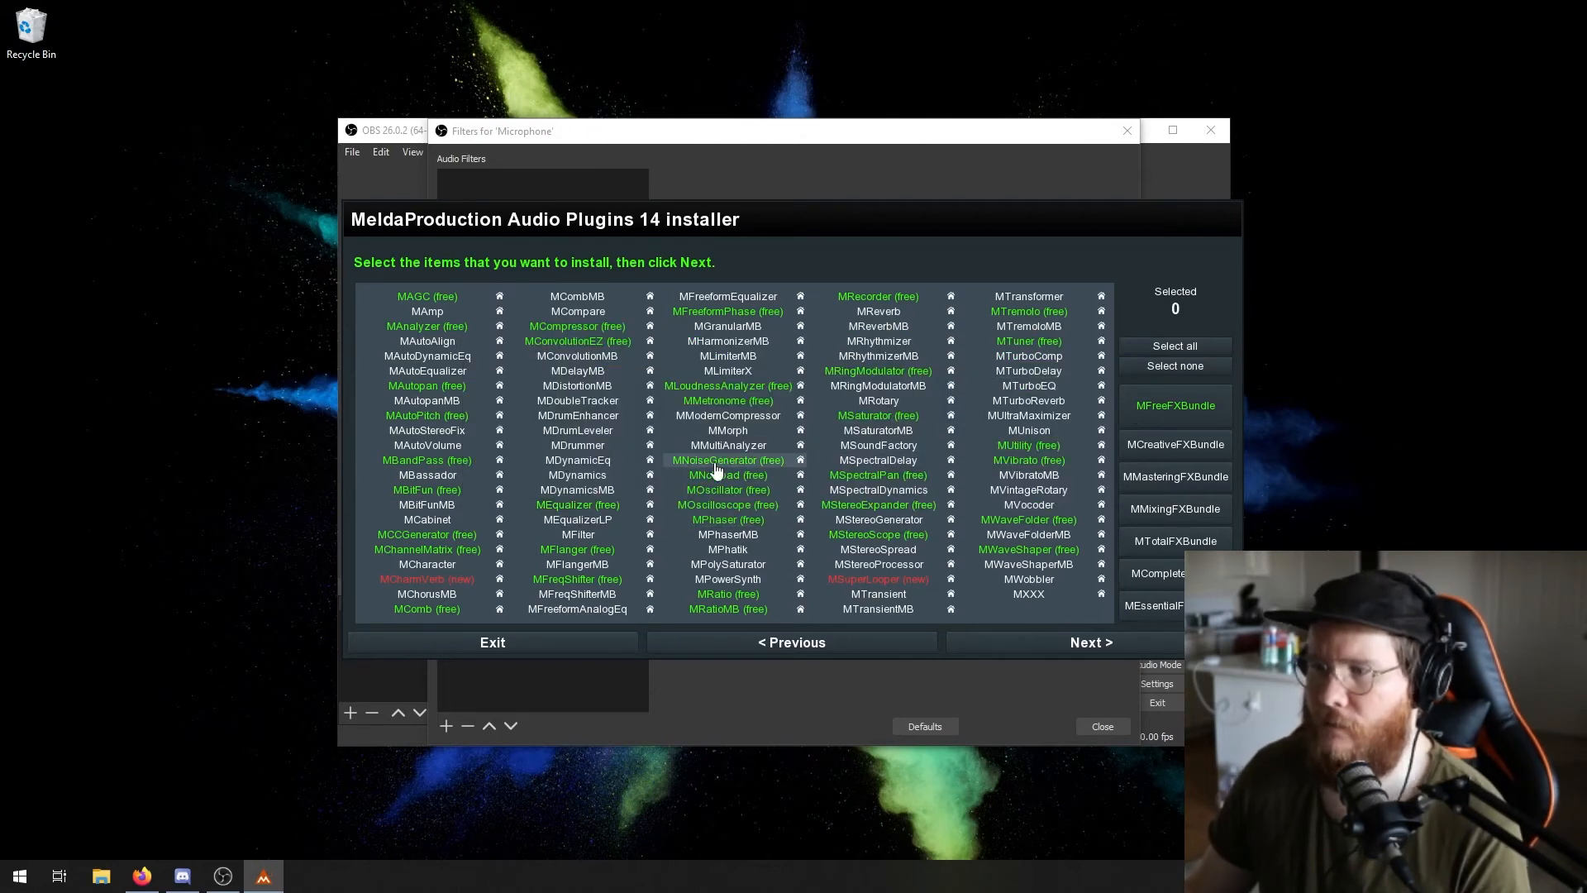
pyautogui.click(596, 506)
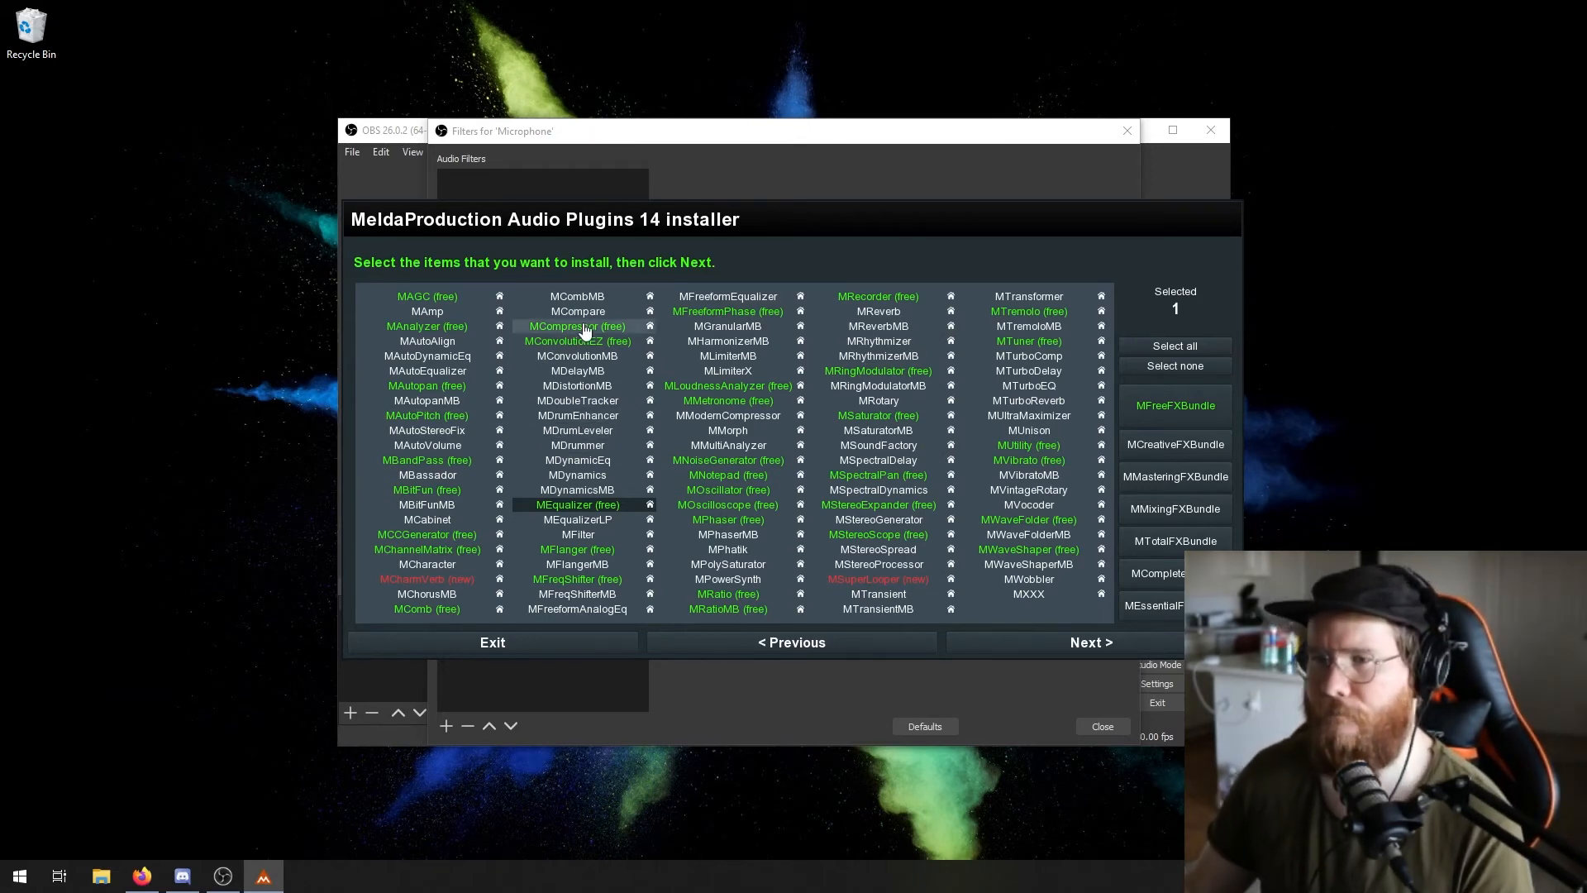
pyautogui.click(1098, 649)
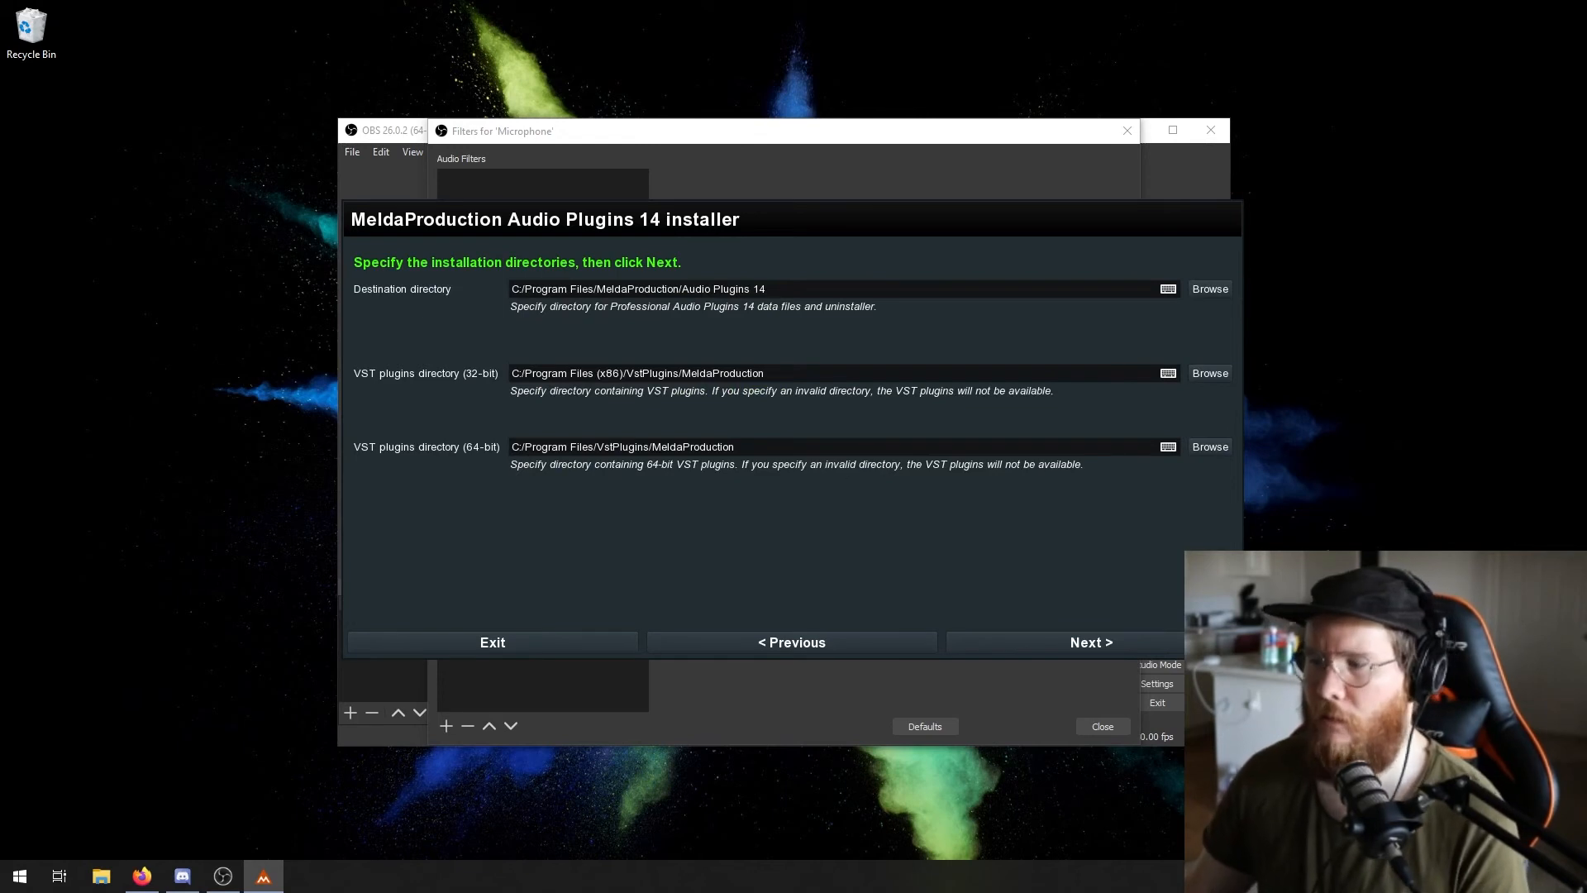
# Keep the default installation directories, then exit the installer at the plugin clean-up stage without installing.
pyautogui.click(1103, 649)
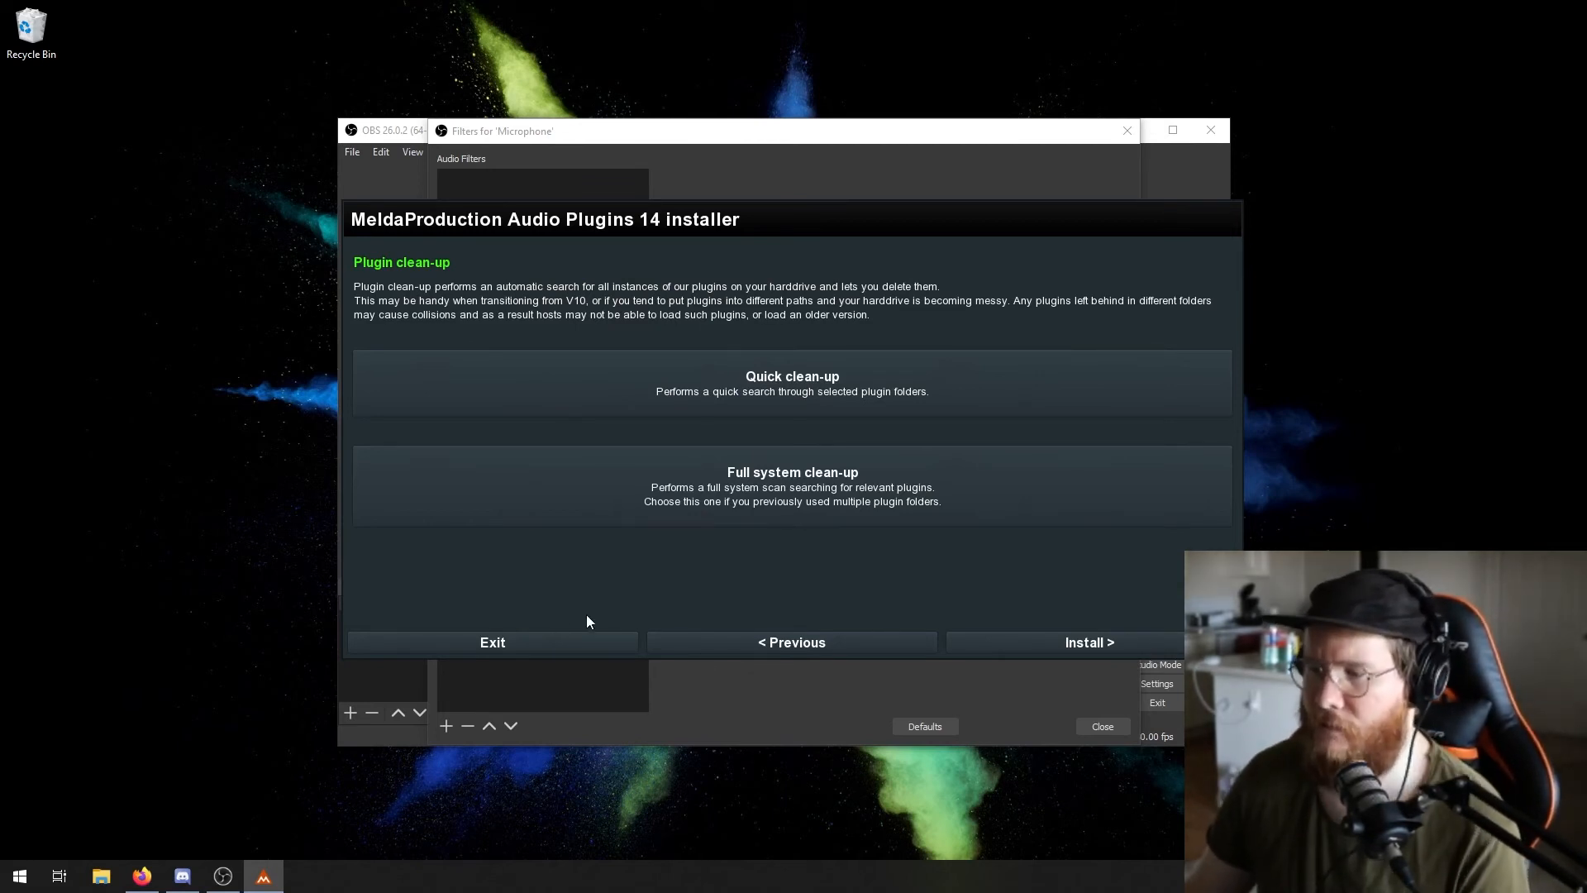
pyautogui.click(476, 645)
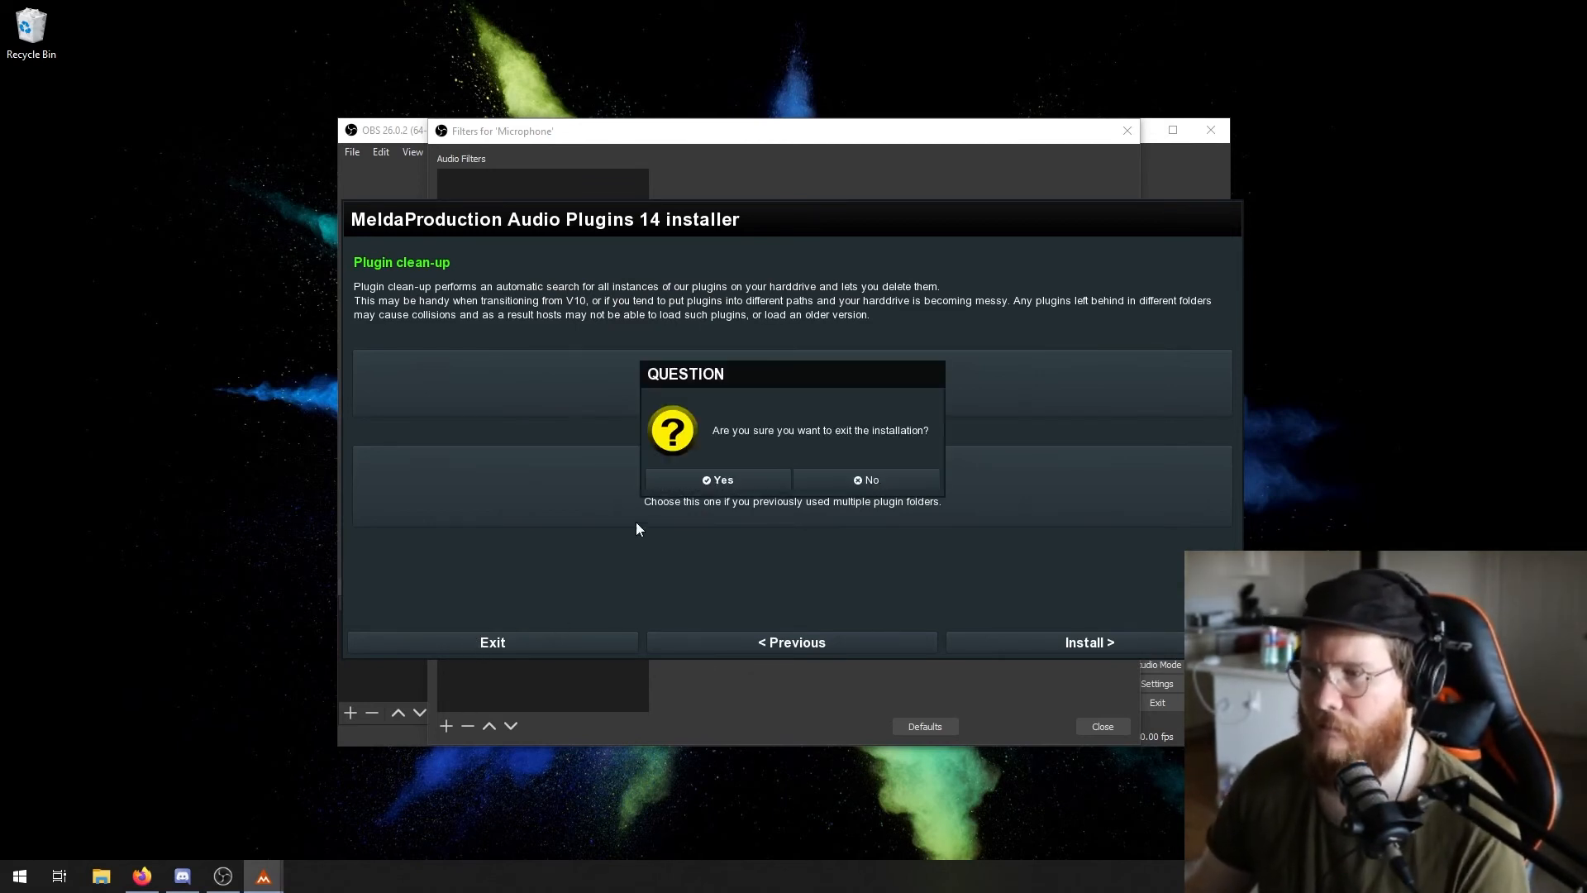
pyautogui.click(732, 474)
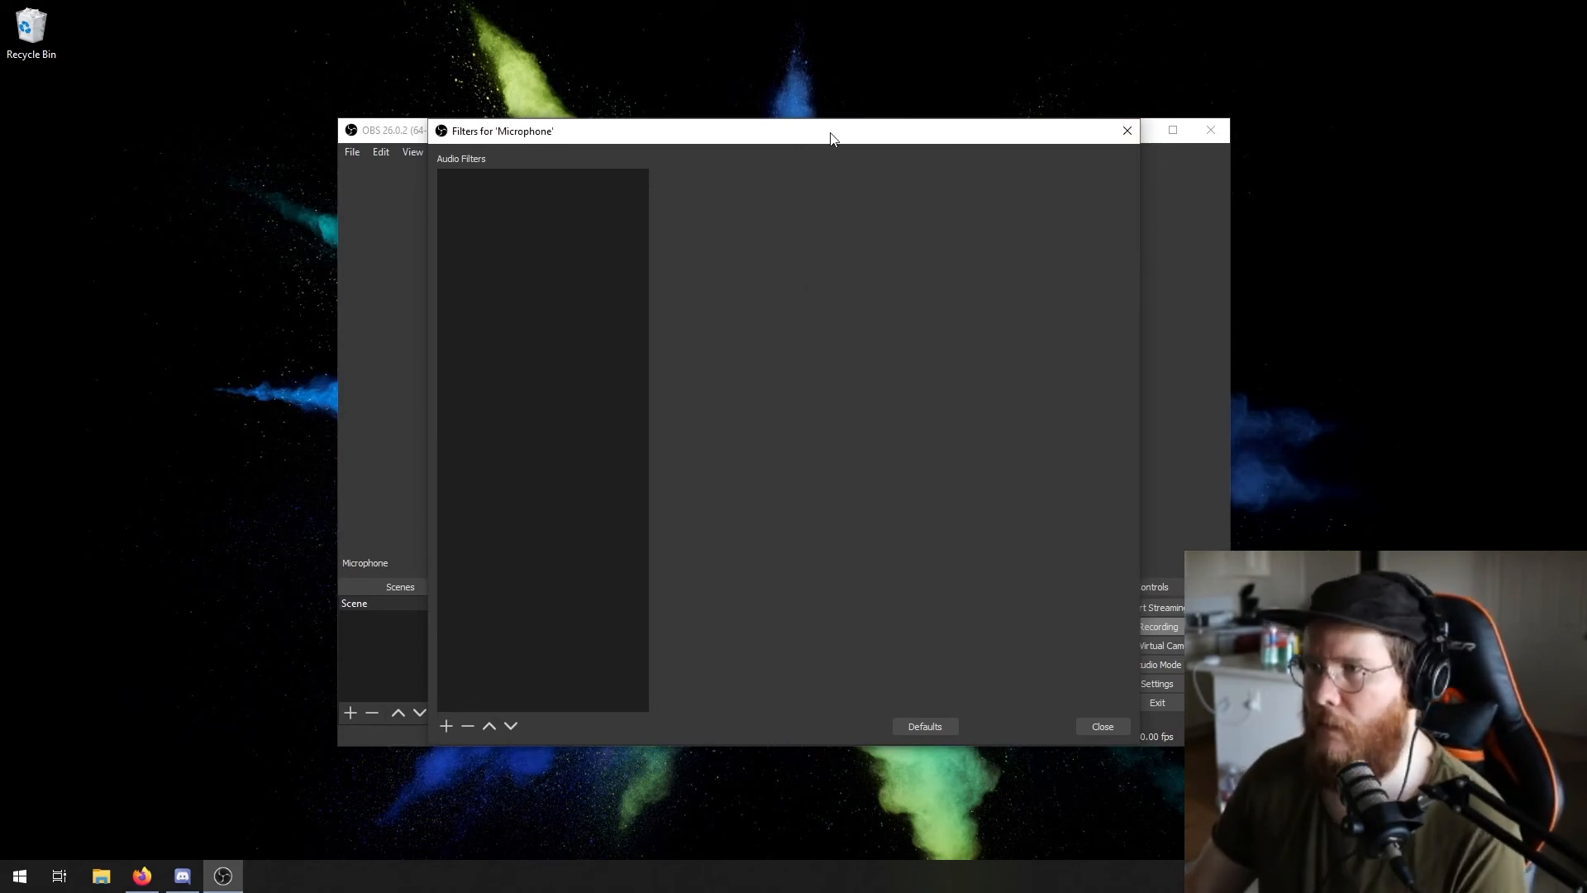
# Add a VST 2.x Plug-in filter named MEqualizer to the Microphone.
pyautogui.click(446, 724)
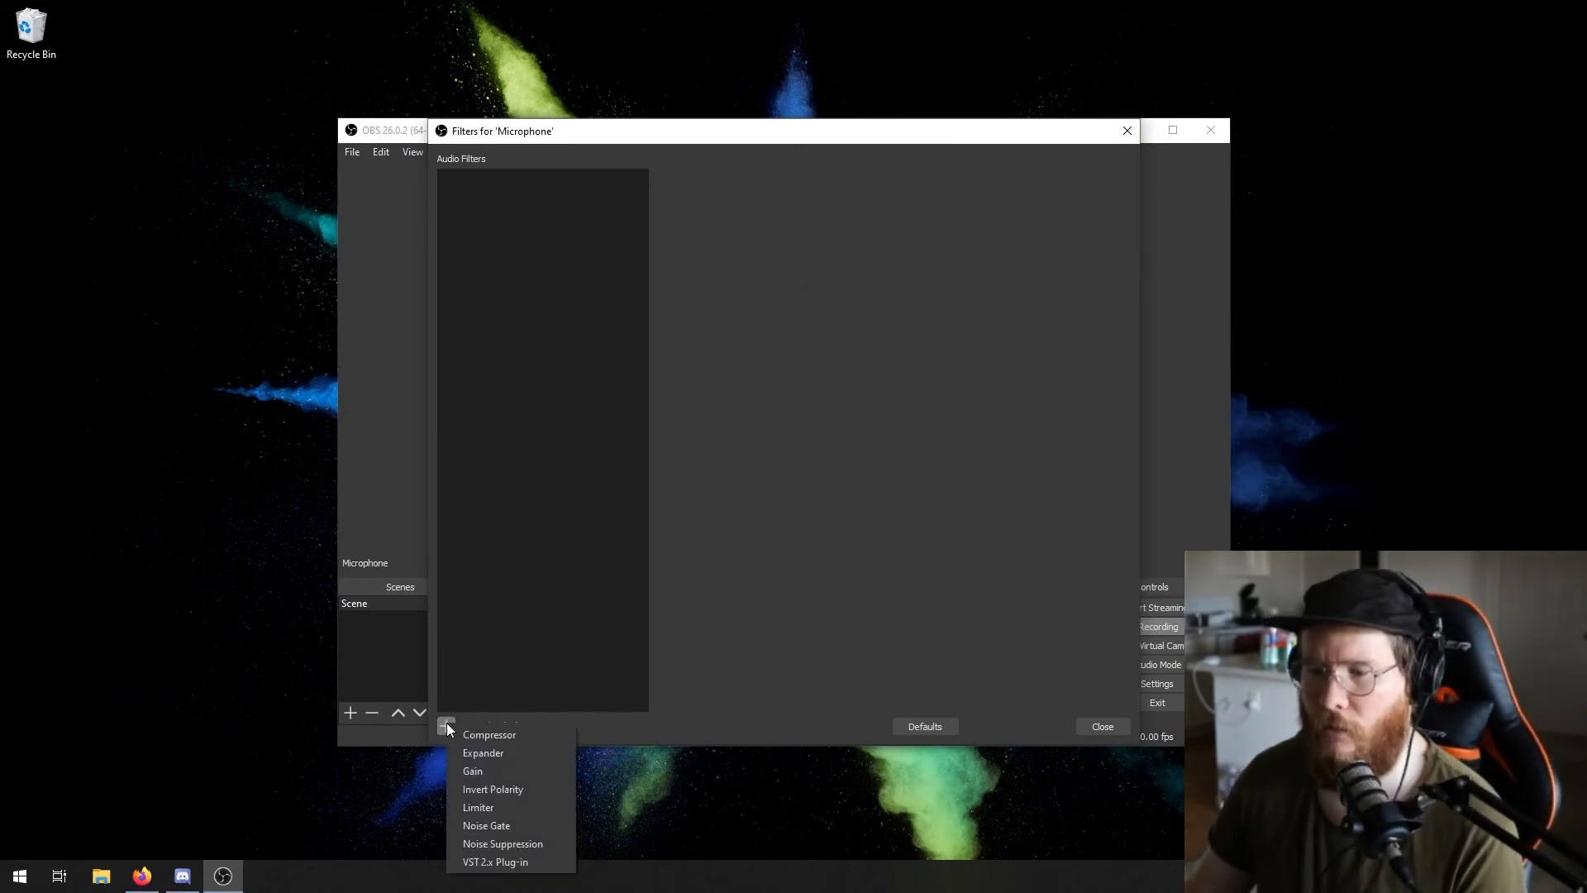
pyautogui.click(518, 862)
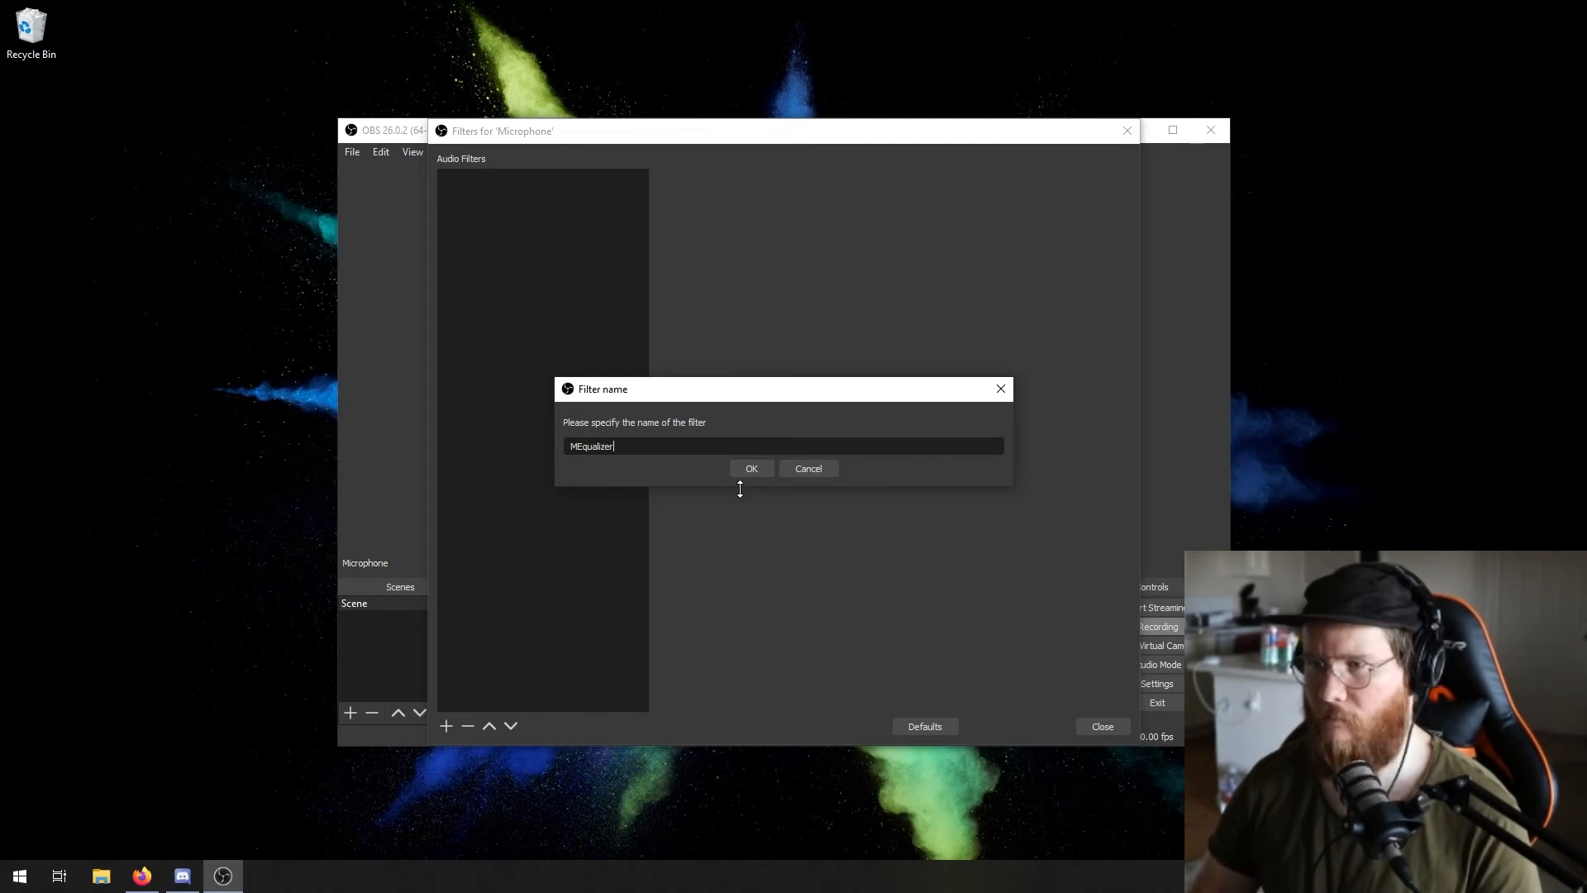
pyautogui.press('Return')
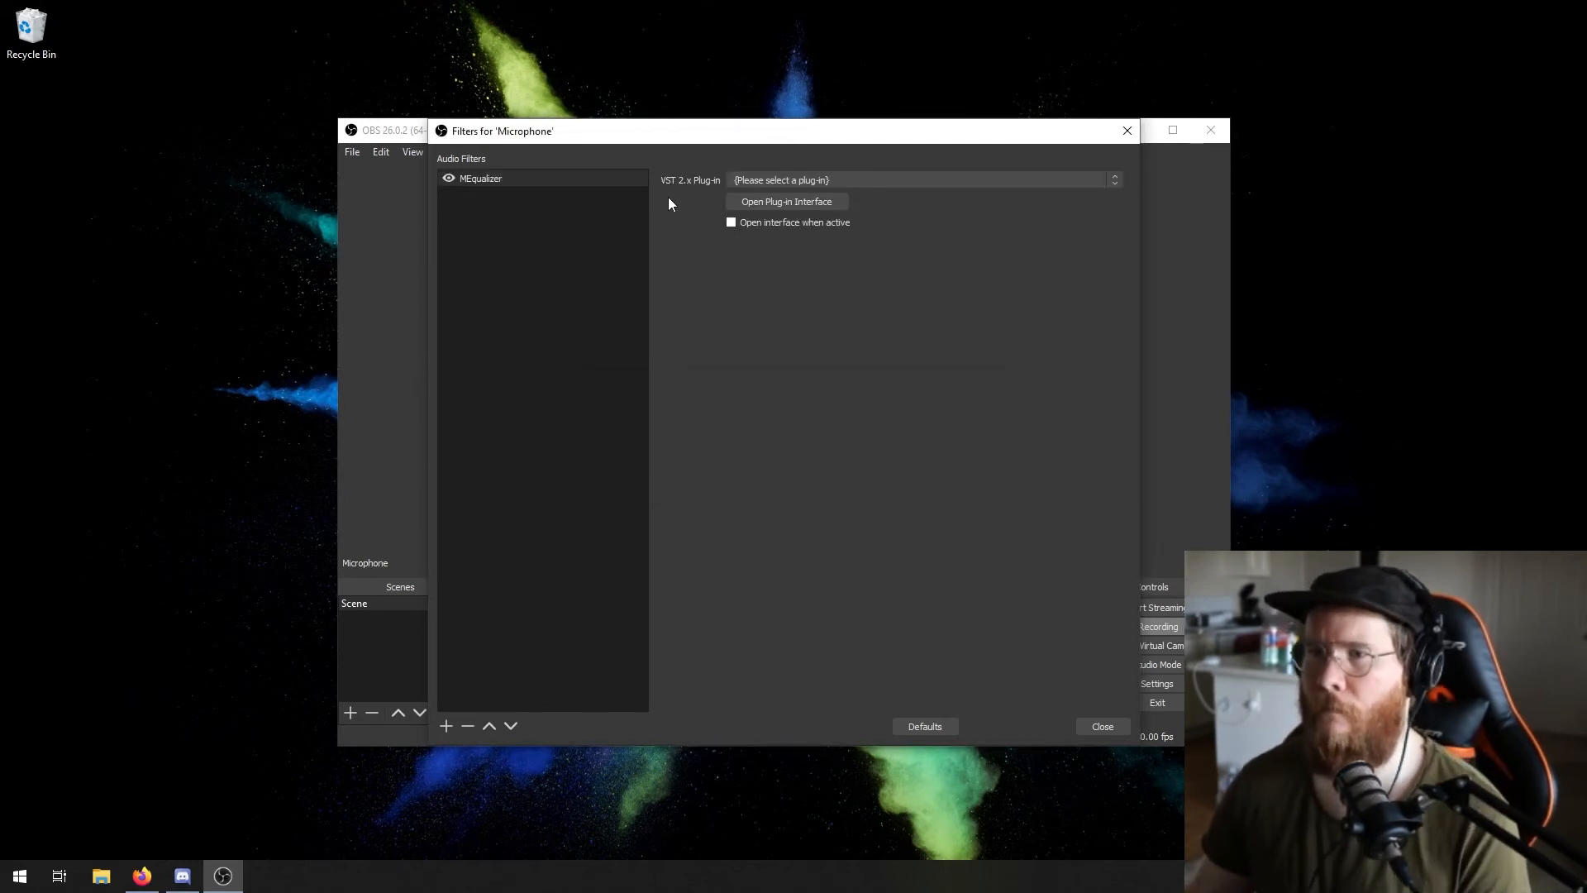
# Load the MEqualizer plug-in into the new filter and open its plug-in interface.
pyautogui.click(957, 180)
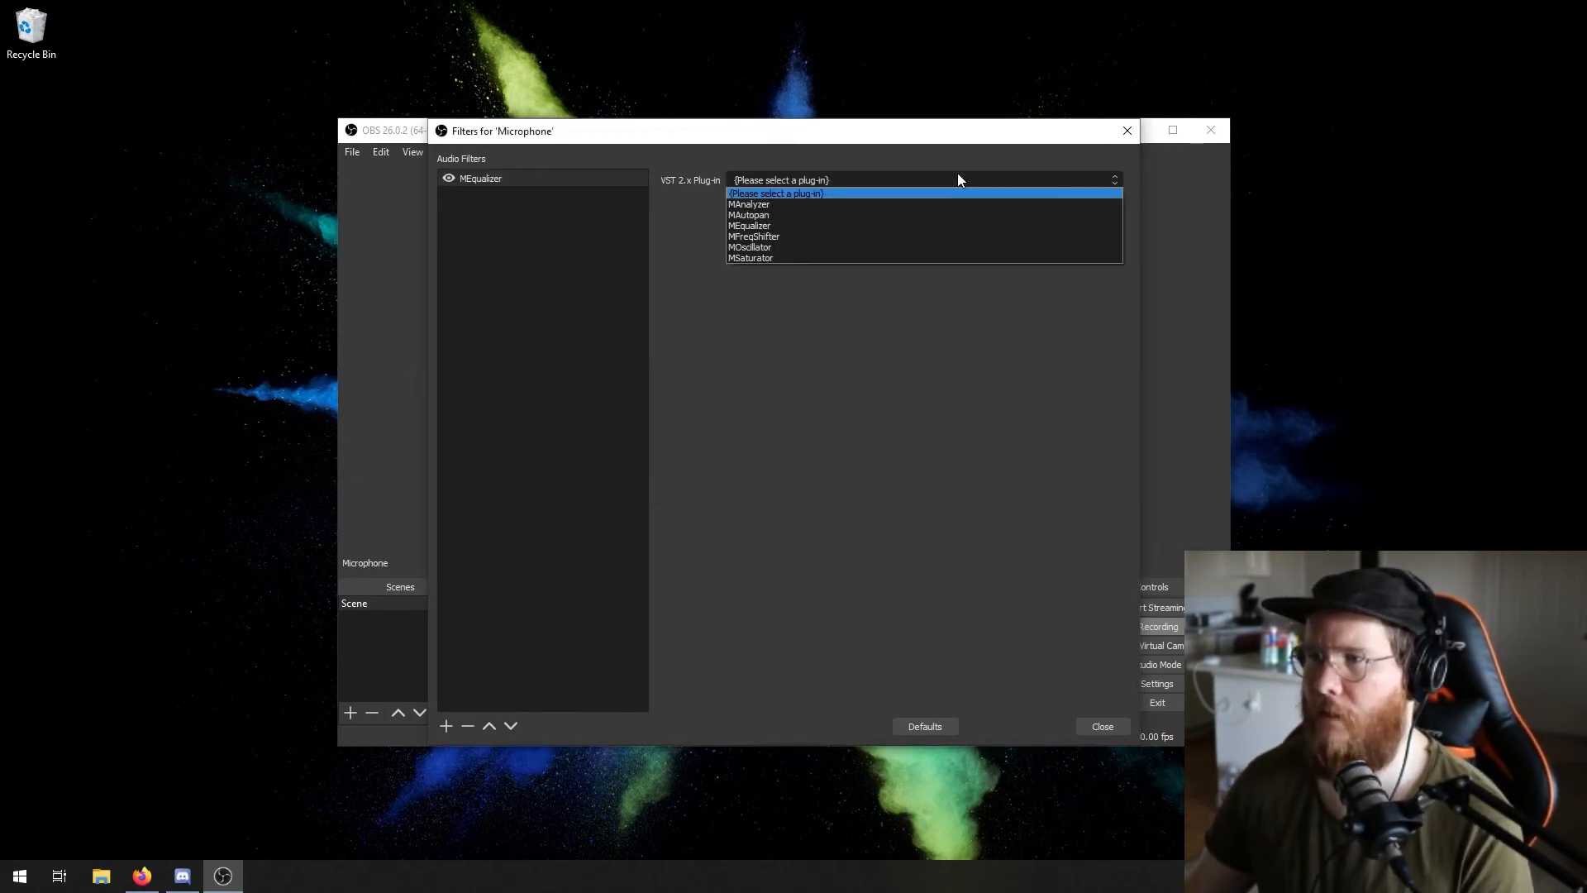
pyautogui.click(771, 225)
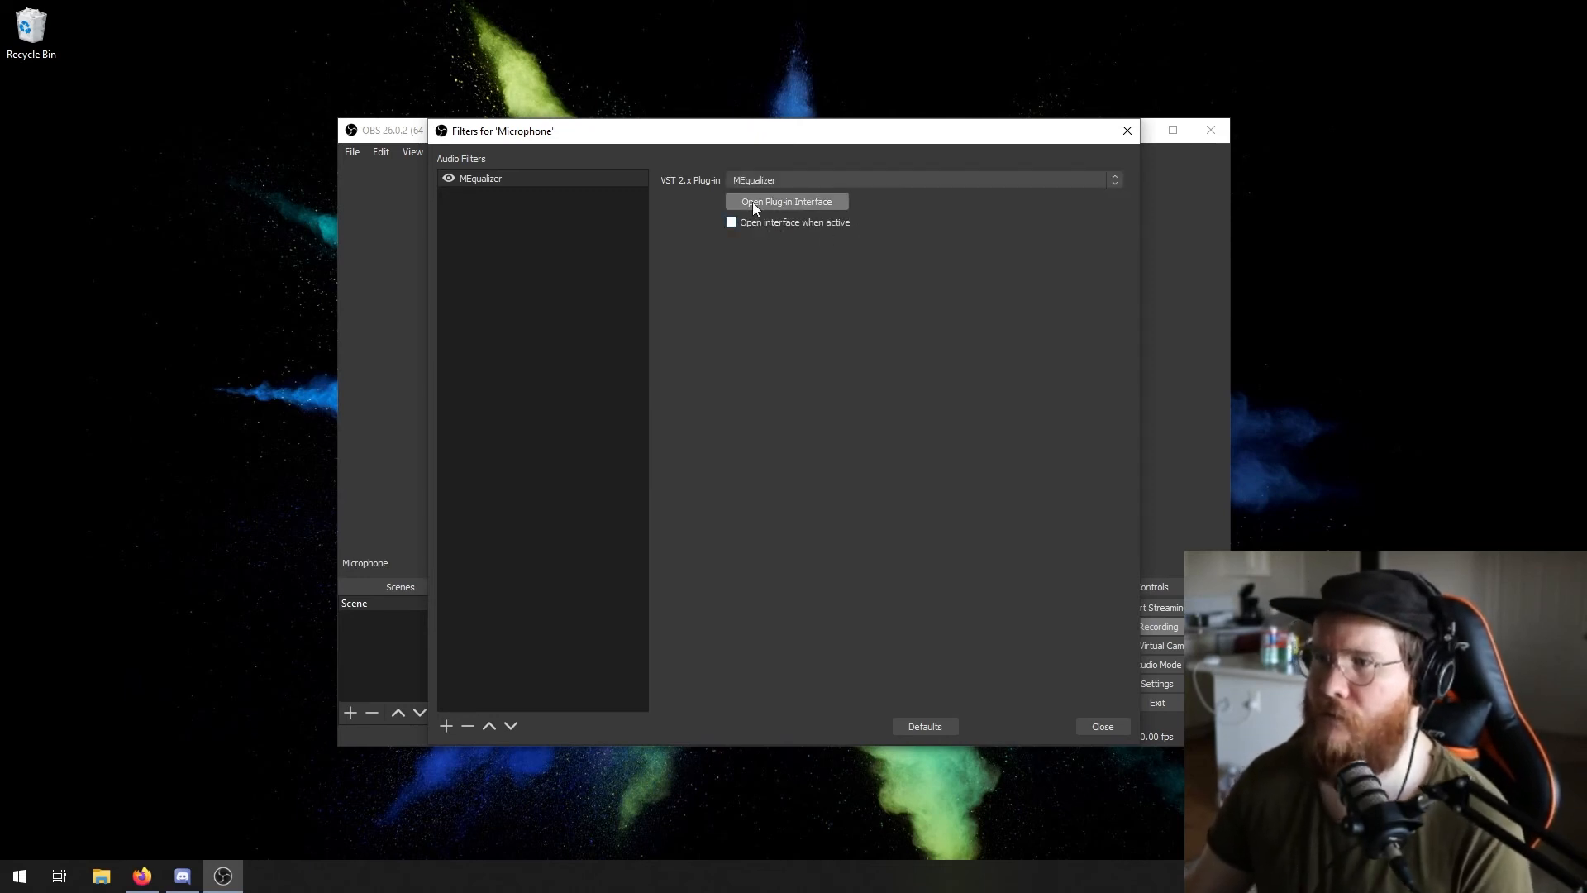
pyautogui.click(752, 201)
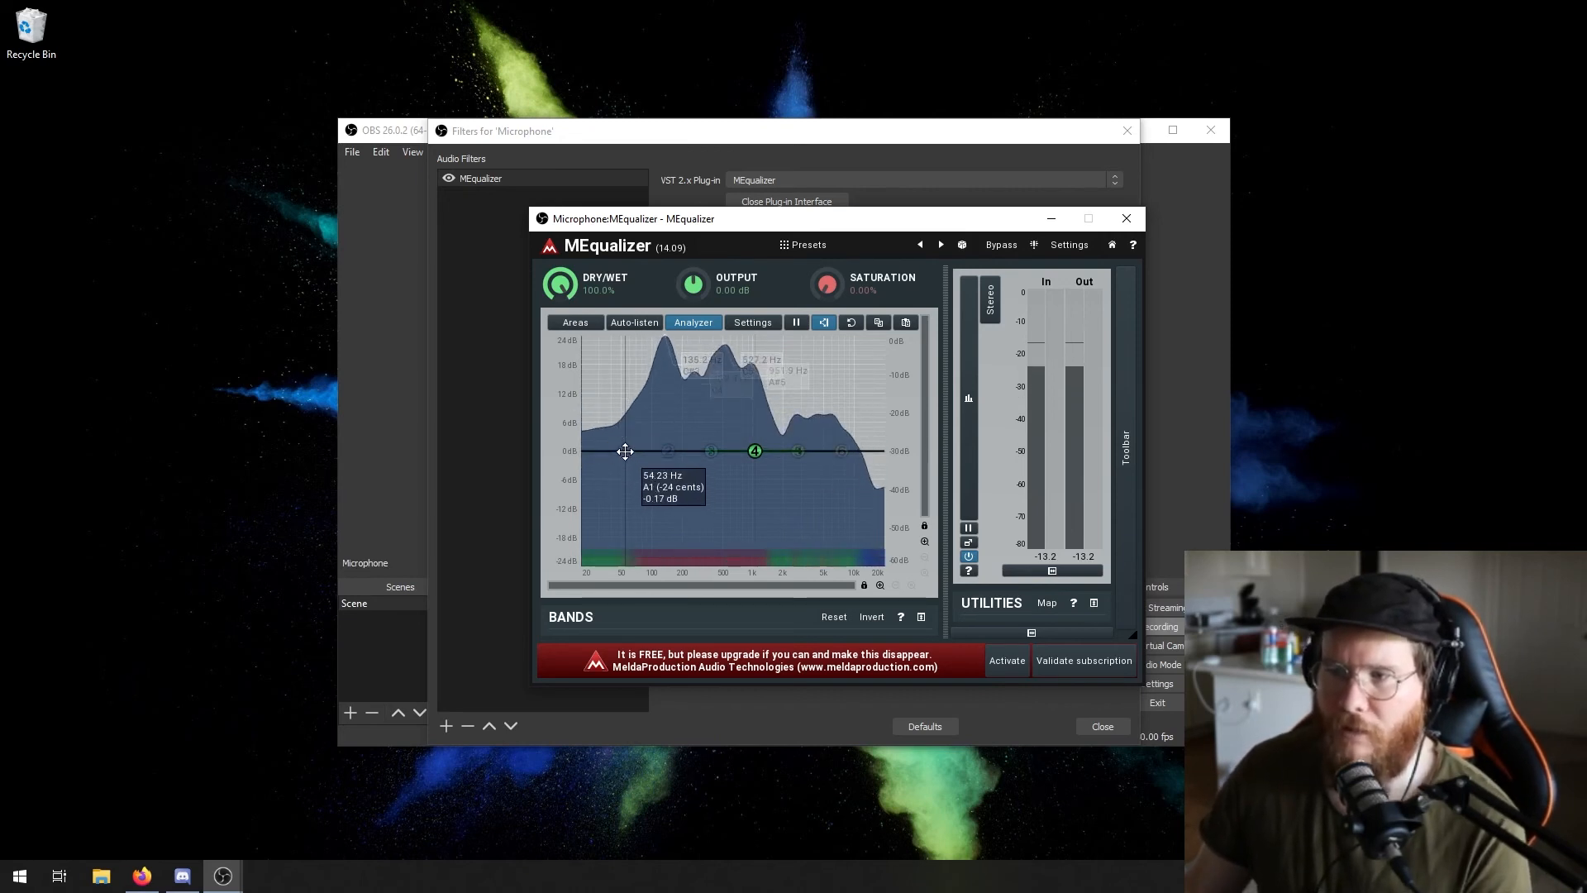
# Enable equalizer bands 1, 2, 3, 5 and 6 alongside band 4 in the MEqualizer graph.
pyautogui.doubleClick(669, 451)
pyautogui.doubleClick(717, 448)
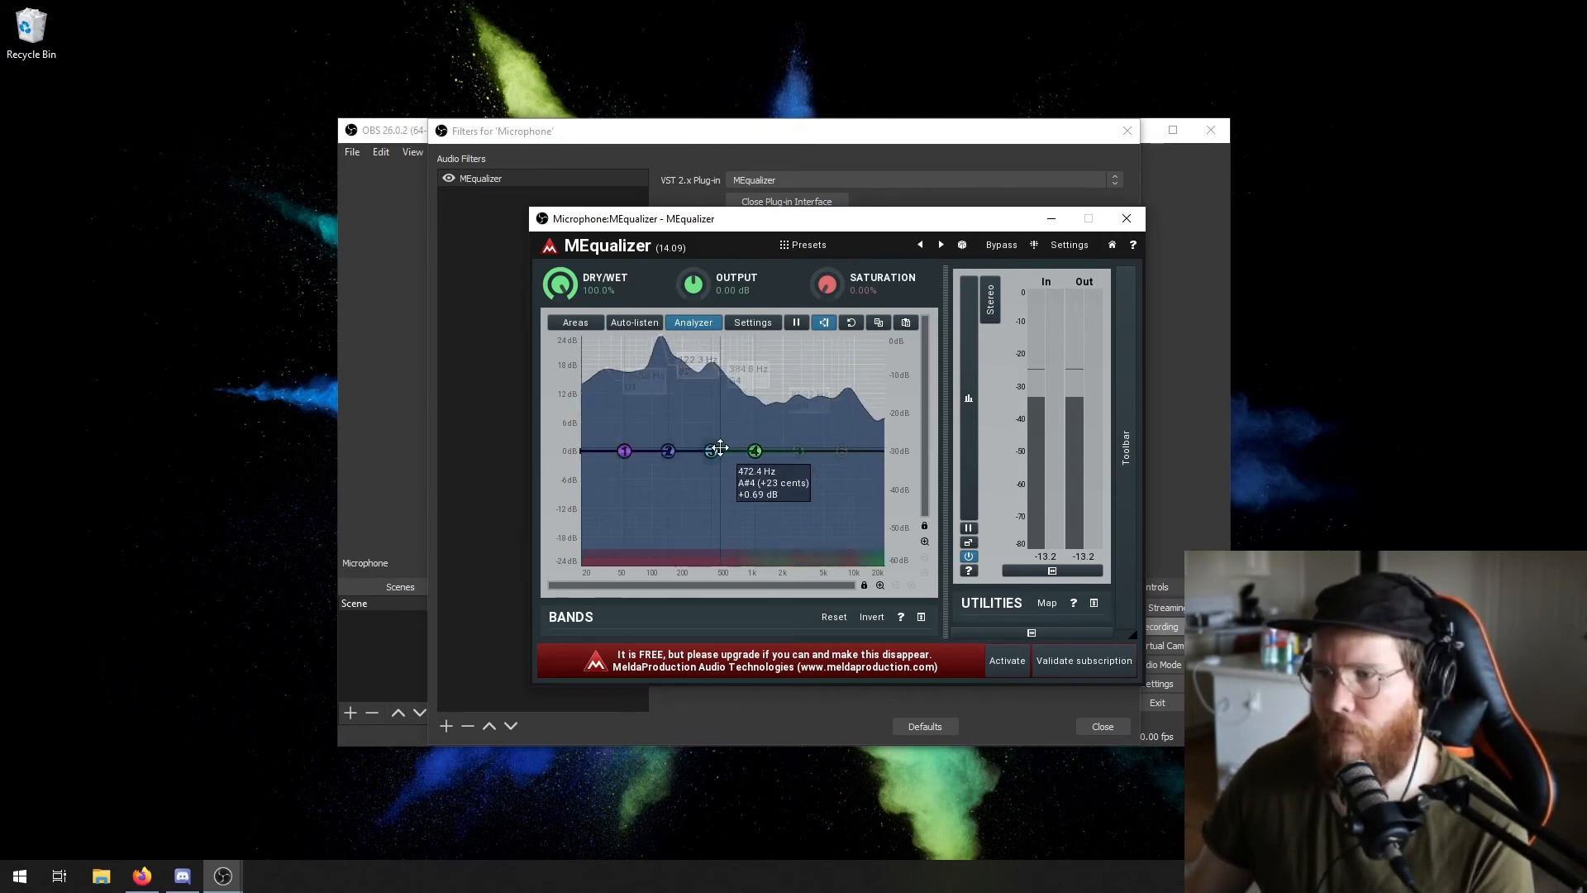
pyautogui.doubleClick(797, 450)
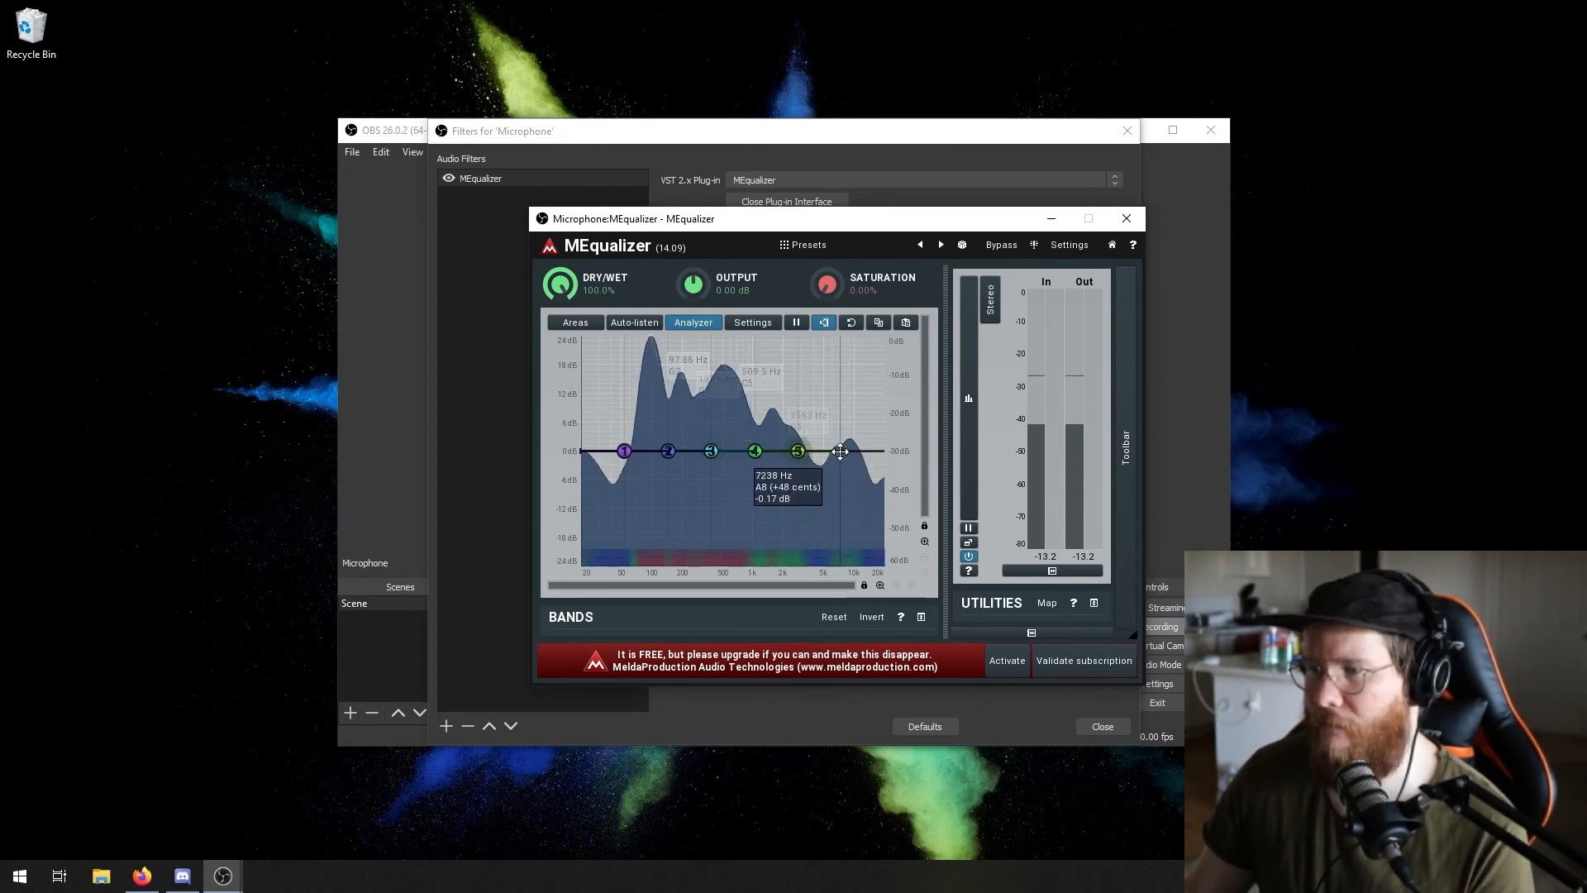
pyautogui.doubleClick(841, 450)
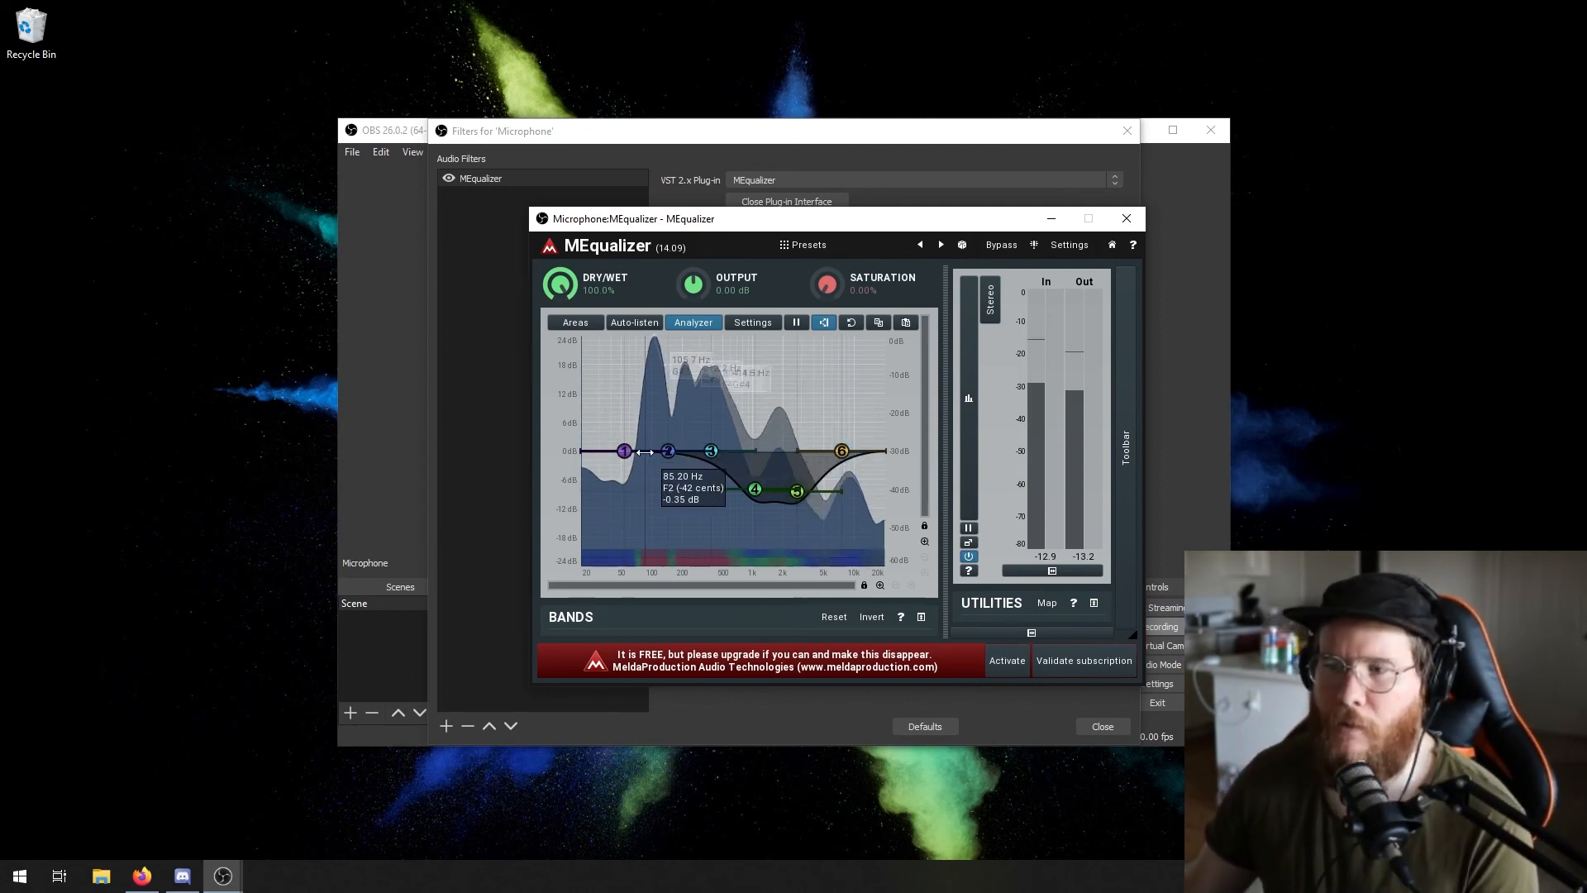
# Boost low bands 1 and 2 to about +5 dB and +2 dB, and raise band 6 slightly above 0 dB.
pyautogui.moveTo(623, 451); pyautogui.dragTo(665, 426)
pyautogui.moveTo(846, 453)
pyautogui.mouseDown()
pyautogui.moveTo(841, 369)
pyautogui.moveTo(840, 447)
pyautogui.mouseUp()
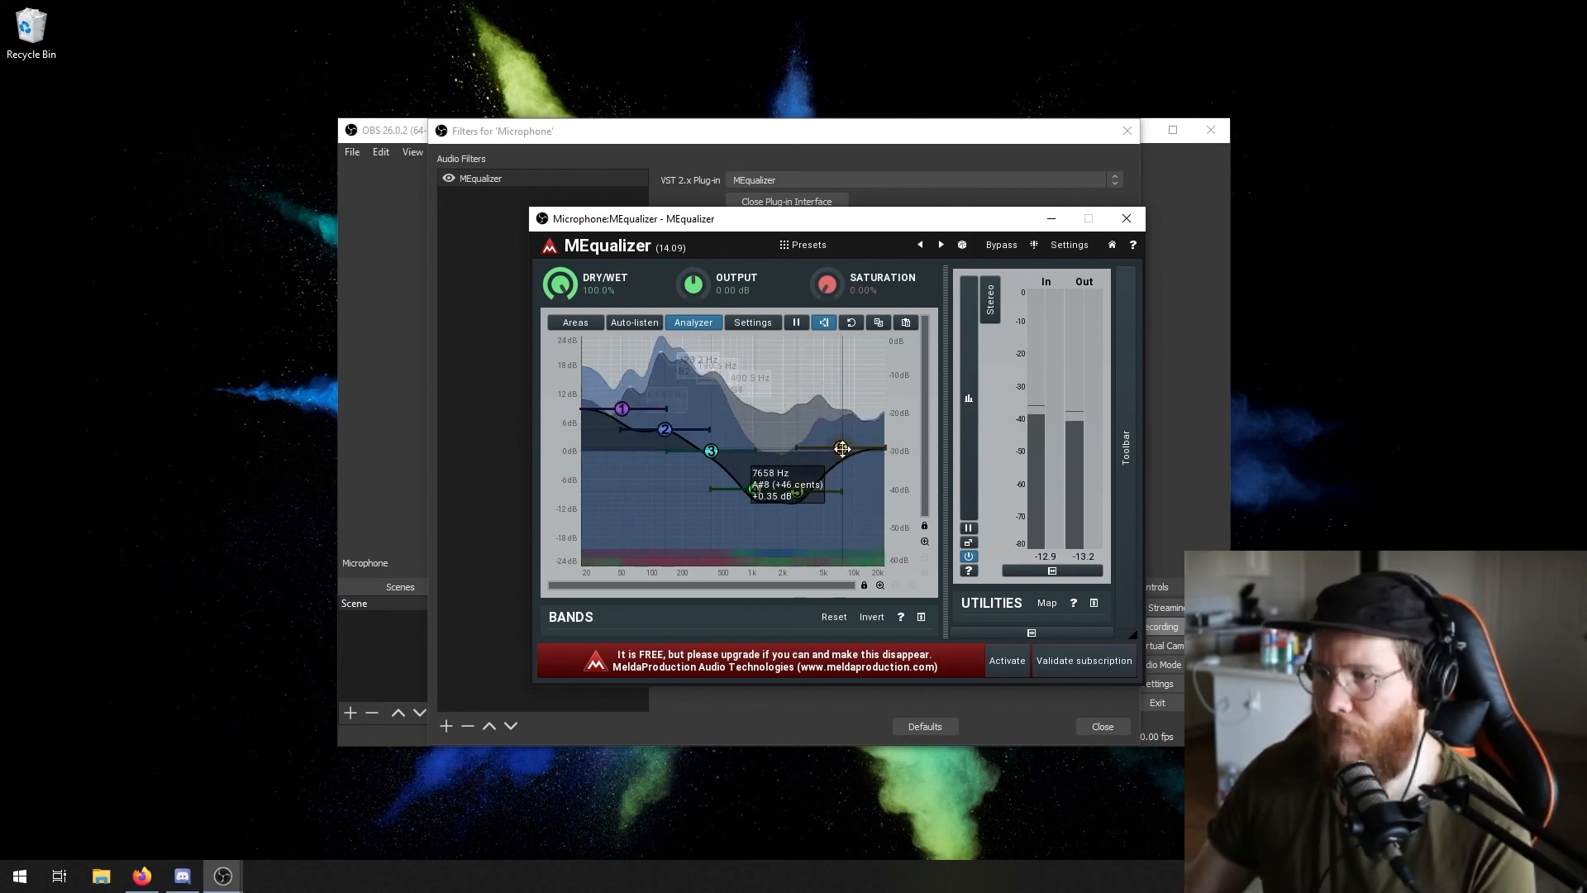
pyautogui.moveTo(622, 409); pyautogui.dragTo(620, 429)
pyautogui.moveTo(665, 429); pyautogui.dragTo(665, 440)
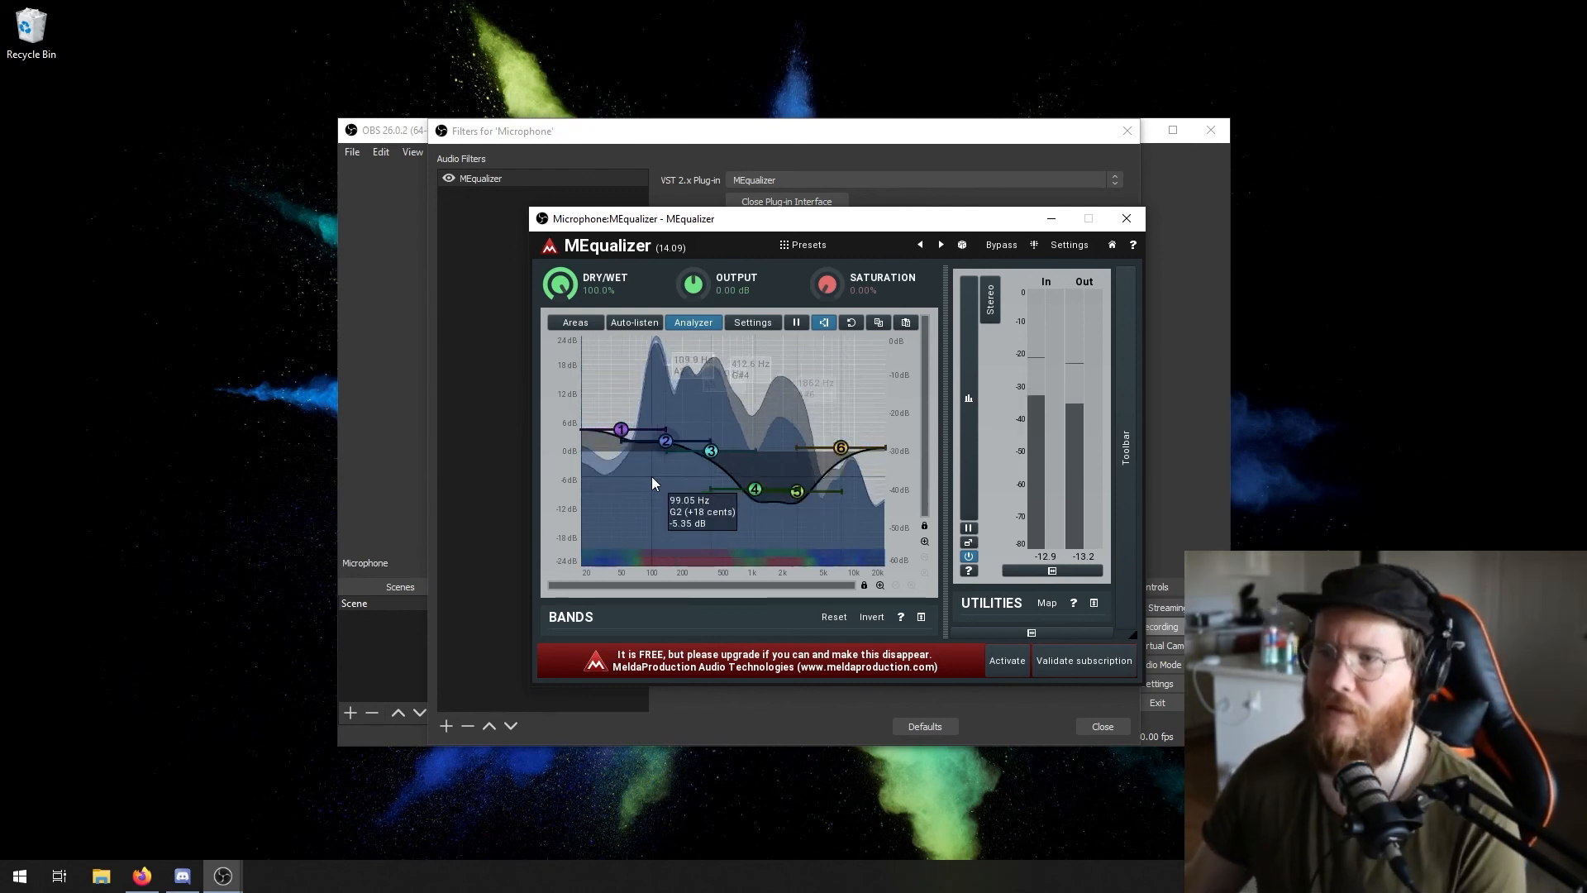